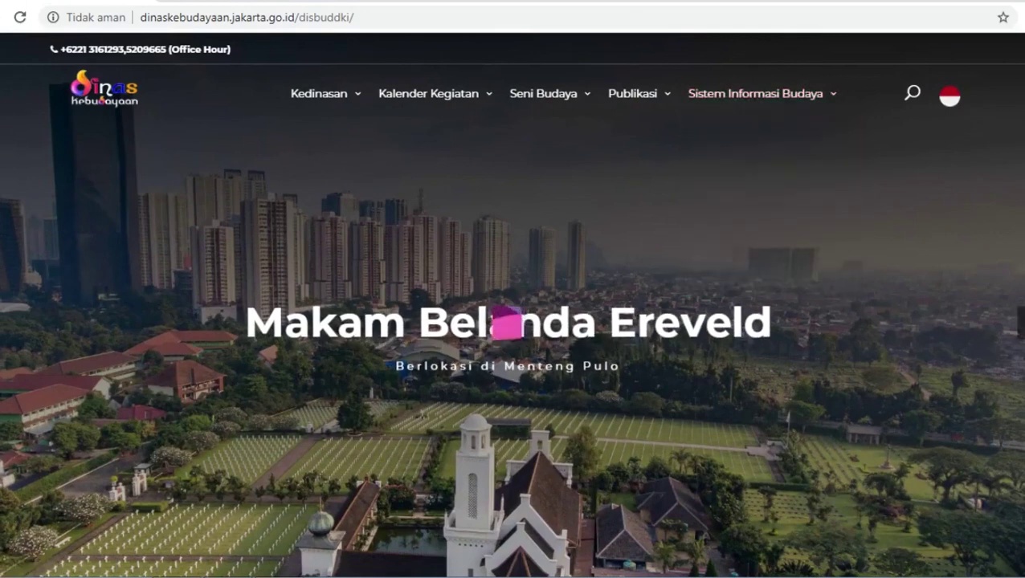
Scroll the Dinas Kebudayaan home page down to the Sistem Informasi Budaya cards and back.
{"action": "scroll", "coordinate": [506, 322], "scroll_direction": "down", "scroll_amount": 8}
{"action": "scroll", "coordinate": [512, 335], "scroll_direction": "up", "scroll_amount": 2}
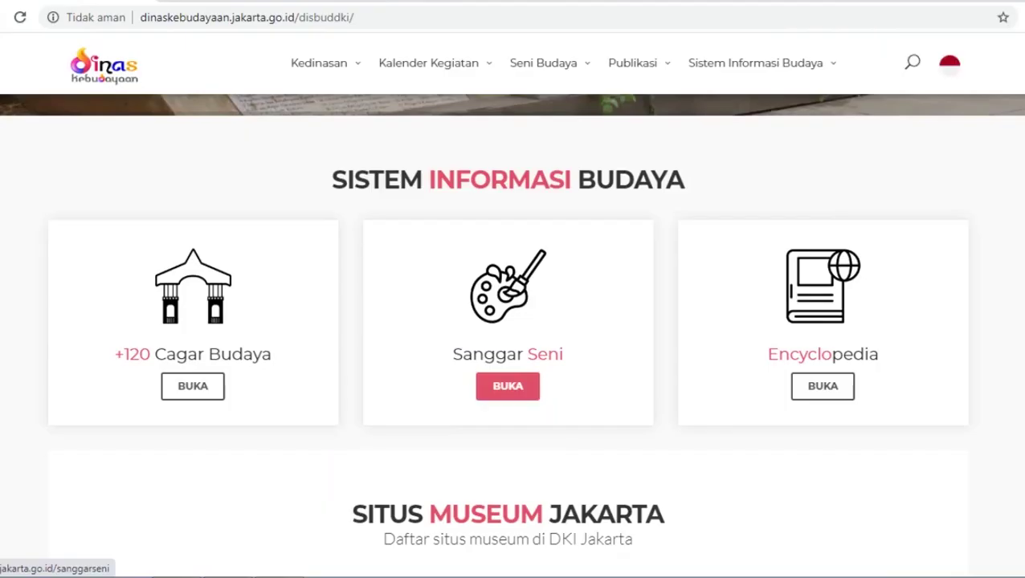
Open the Sanggar Seni portal at disparbud.jakarta.go.id/sanggarseni from its card's BUKA button.
{"action": "left_click", "coordinate": [507, 387]}
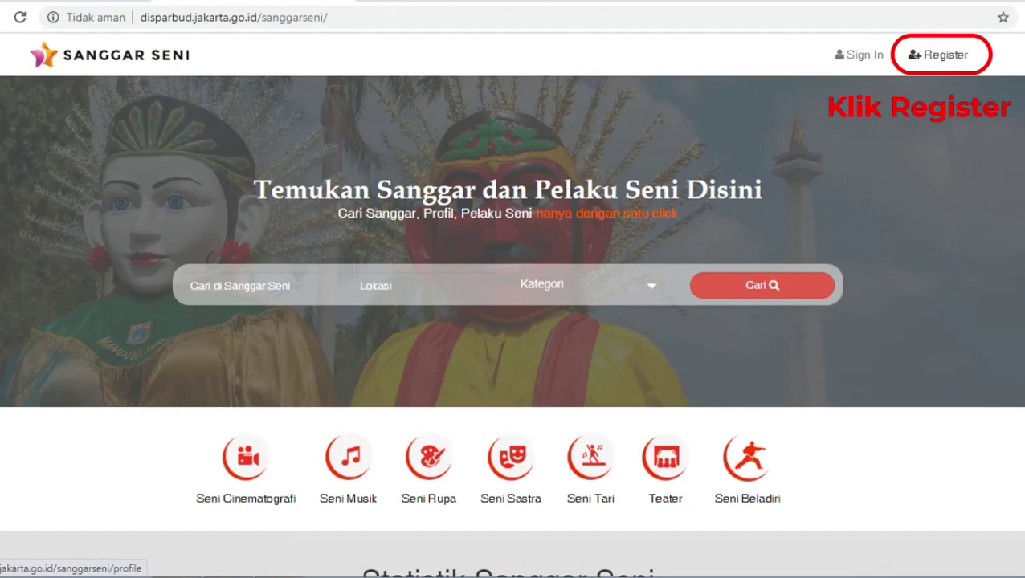
Go to the Register form, scroll through it, and place the cursor in Nama Sanggar.
{"action": "left_click", "coordinate": [938, 55]}
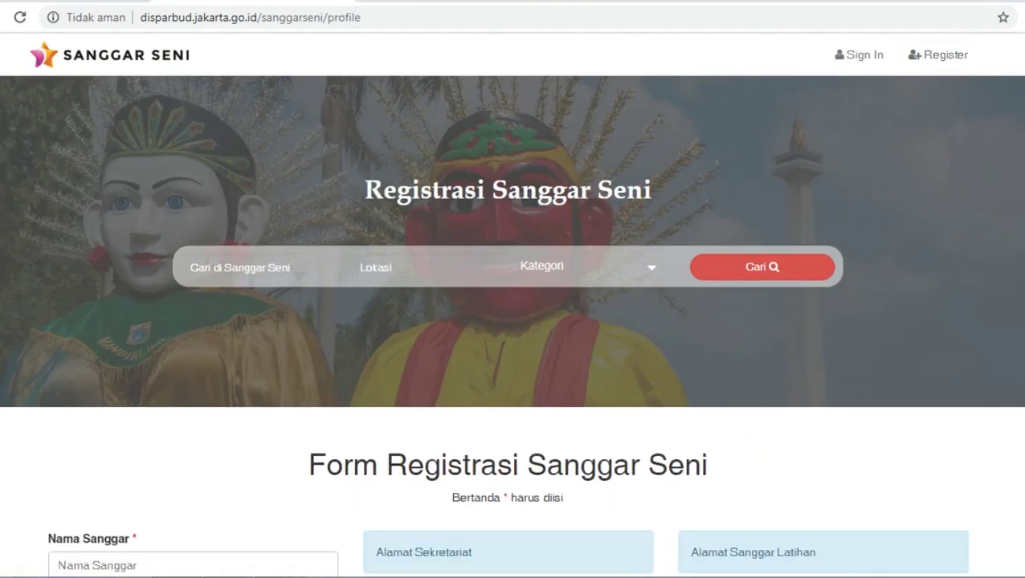
{"action": "scroll", "coordinate": [512, 305], "scroll_direction": "down", "scroll_amount": 9}
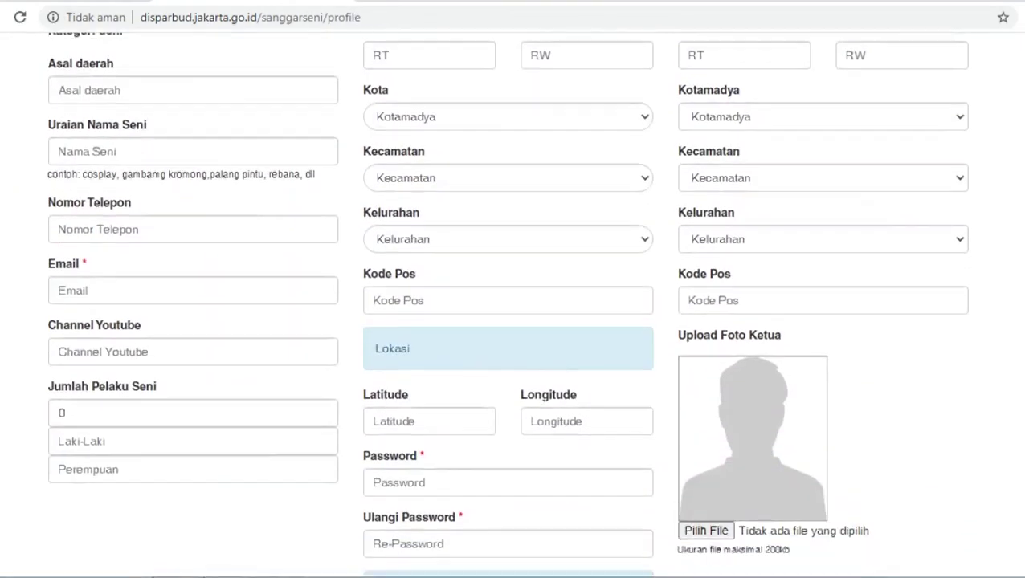
{"action": "scroll", "coordinate": [512, 305], "scroll_direction": "down", "scroll_amount": 2}
{"action": "scroll", "coordinate": [512, 305], "scroll_direction": "down", "scroll_amount": 2}
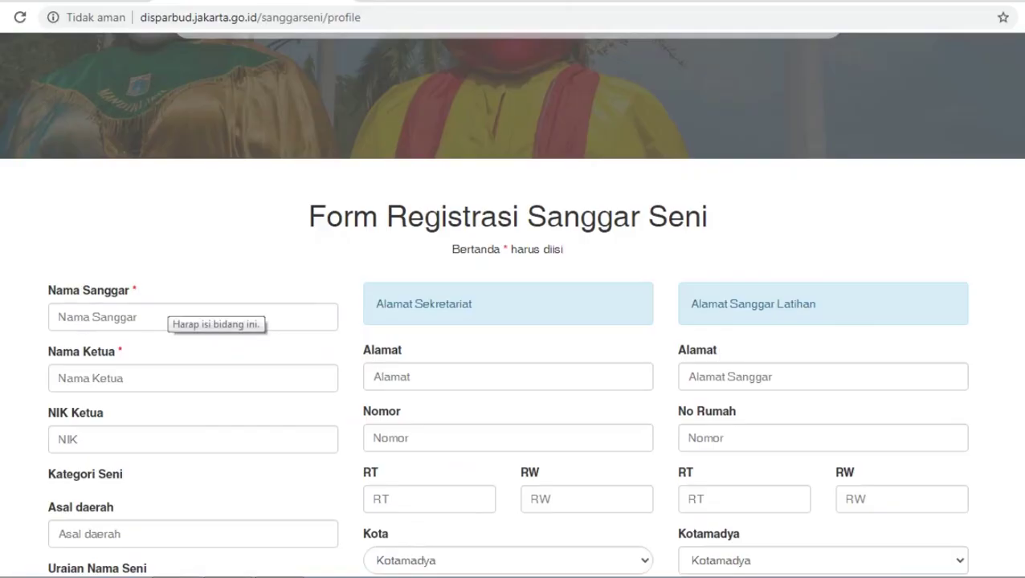
{"action": "left_click", "coordinate": [177, 316]}
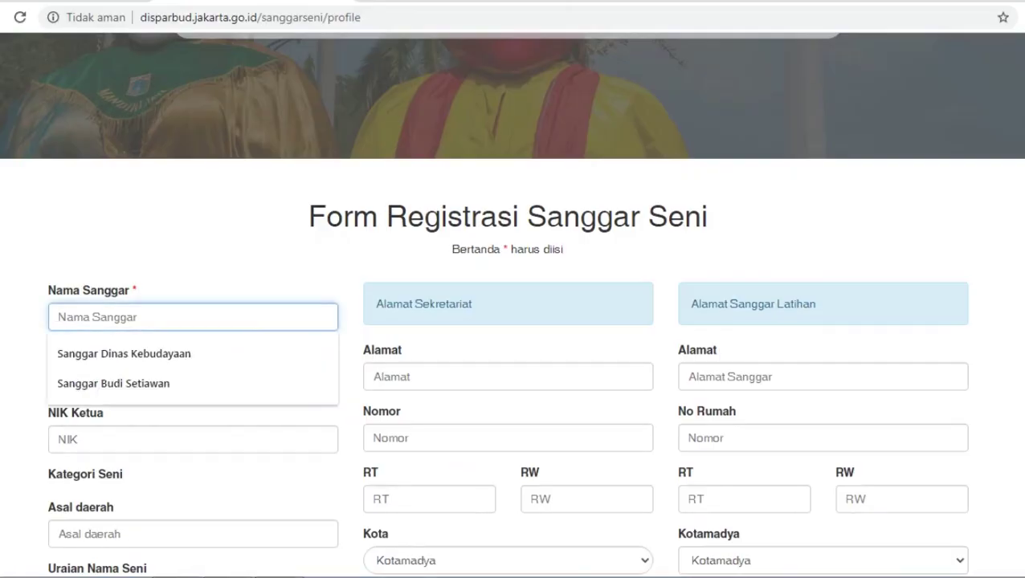
Enter the studio name, the leader's name and the leader's NIK.
{"action": "type", "text": "Sanggar b"}
{"action": "key", "text": "BackSpace"}
{"action": "type", "text": "Budi"}
{"action": "key", "text": "BackSpace"}
{"action": "key", "text": "BackSpace"}
{"action": "key", "text": "BackSpace"}
{"action": "key", "text": "BackSpace"}
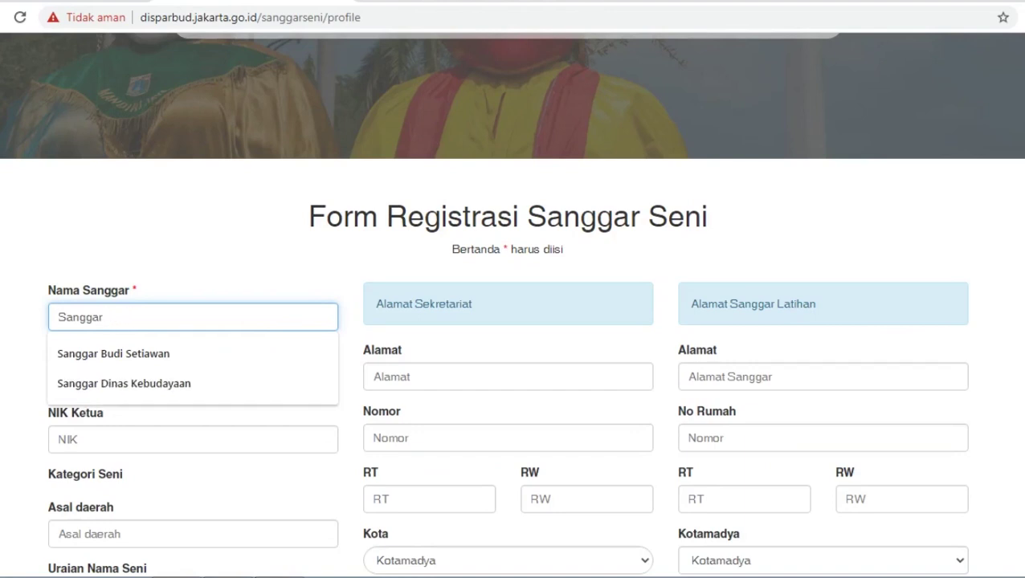
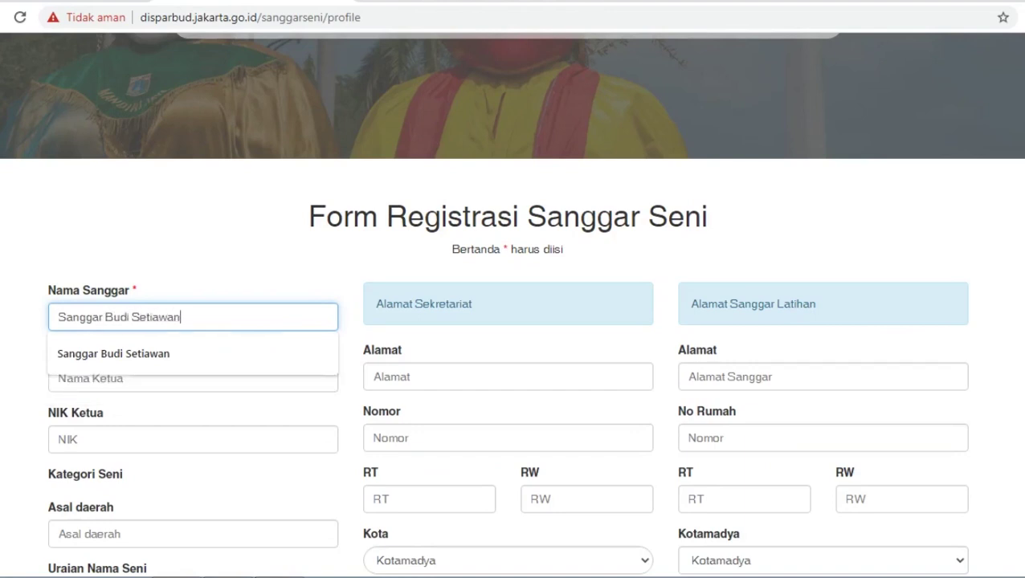
{"action": "key", "text": "Tab"}
{"action": "scroll", "coordinate": [513, 305], "scroll_direction": "down", "scroll_amount": 1}
{"action": "key", "text": "Tab"}
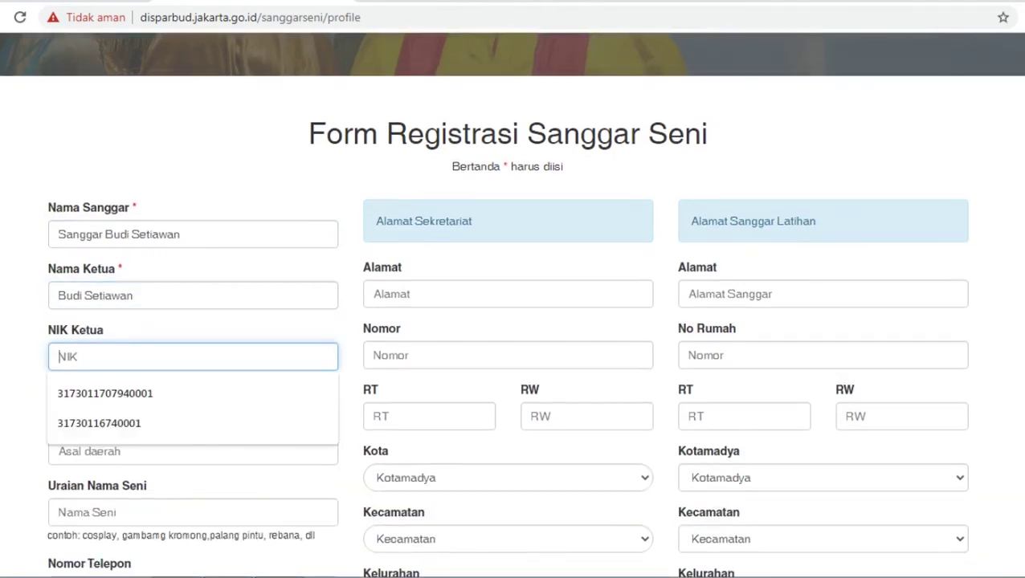
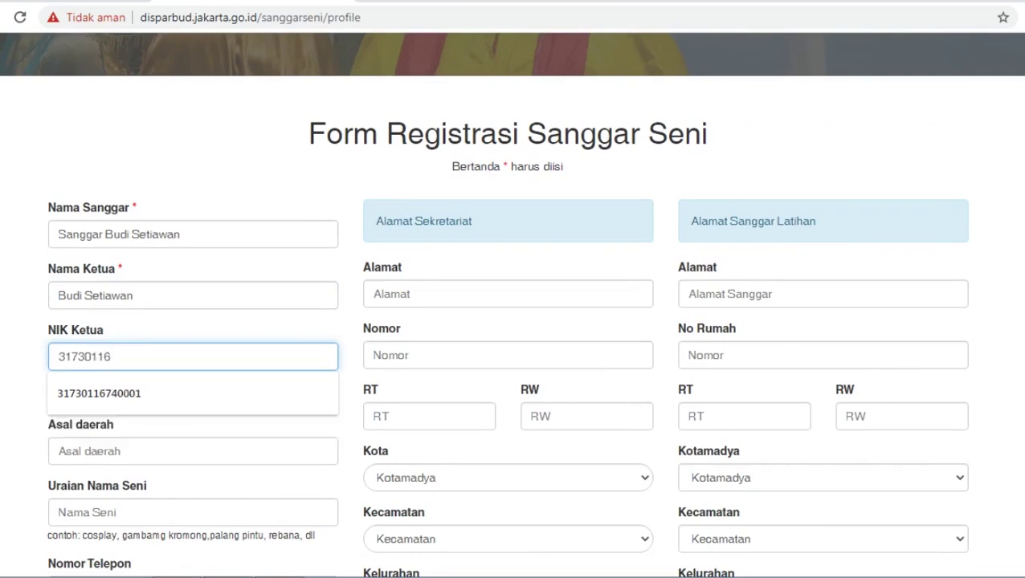
Set origin to DKI Jakarta, art description to Palang Pintu, and enter the phone number.
{"action": "key", "text": "Tab"}
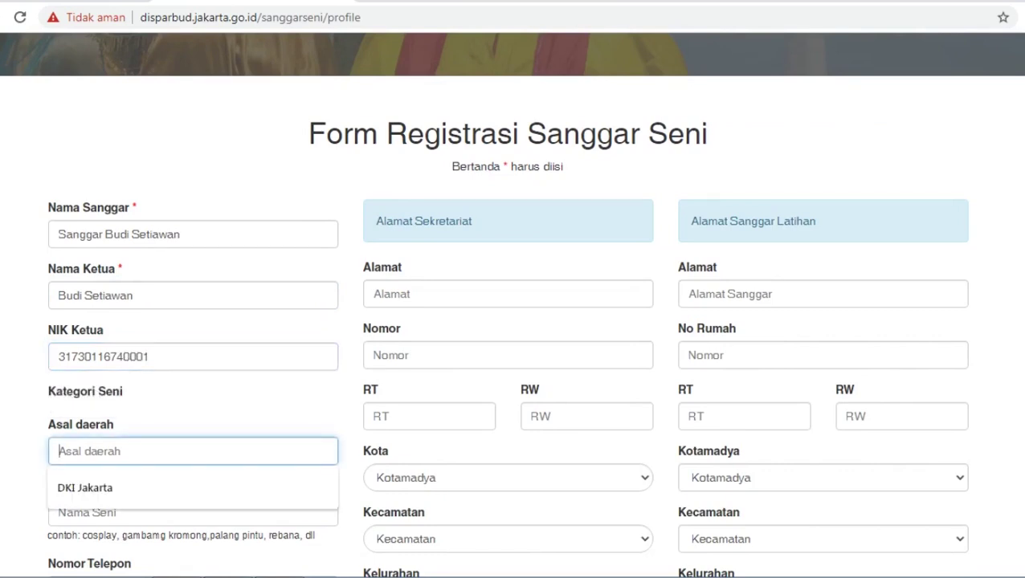
{"action": "type", "text": "DKI Jakarta"}
{"action": "scroll", "coordinate": [511, 305], "scroll_direction": "down", "scroll_amount": 2}
{"action": "key", "text": "Tab"}
{"action": "type", "text": "P"}
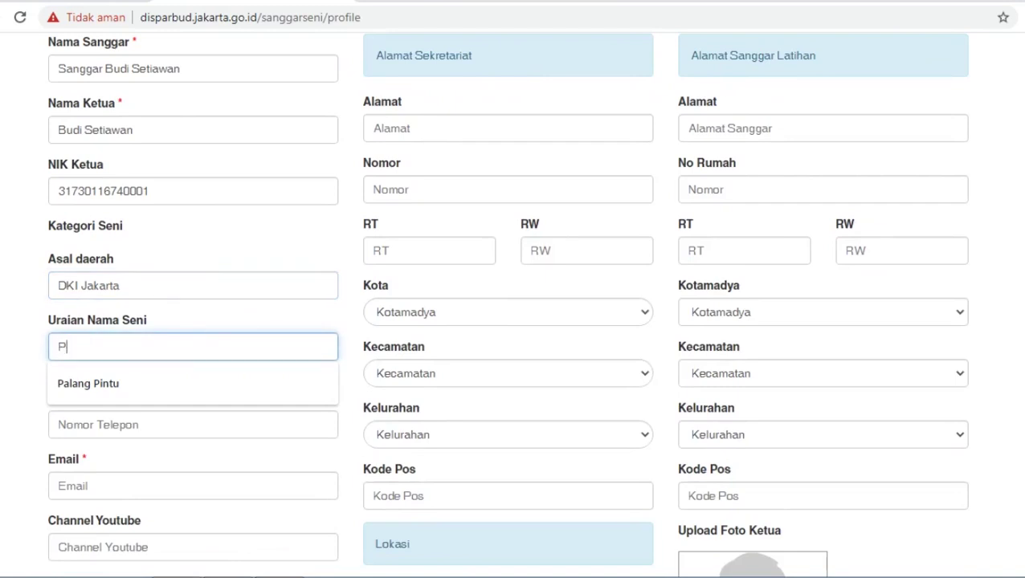
{"action": "type", "text": "alang Pintu"}
{"action": "key", "text": "Tab"}
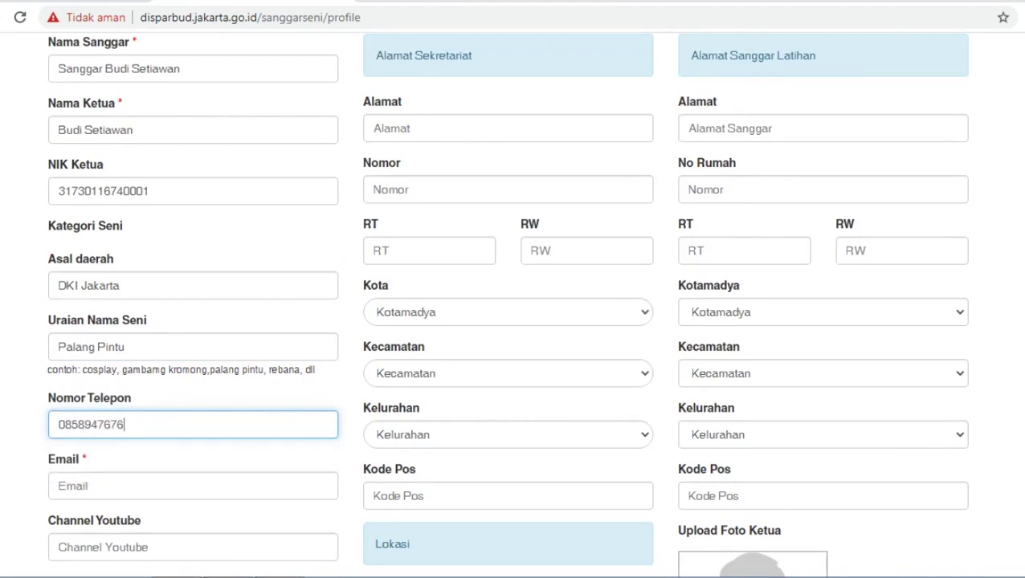
Enter the contact e-mail address and the YouTube channel name.
{"action": "scroll", "coordinate": [514, 305], "scroll_direction": "down", "scroll_amount": 2}
{"action": "key", "text": "Tab"}
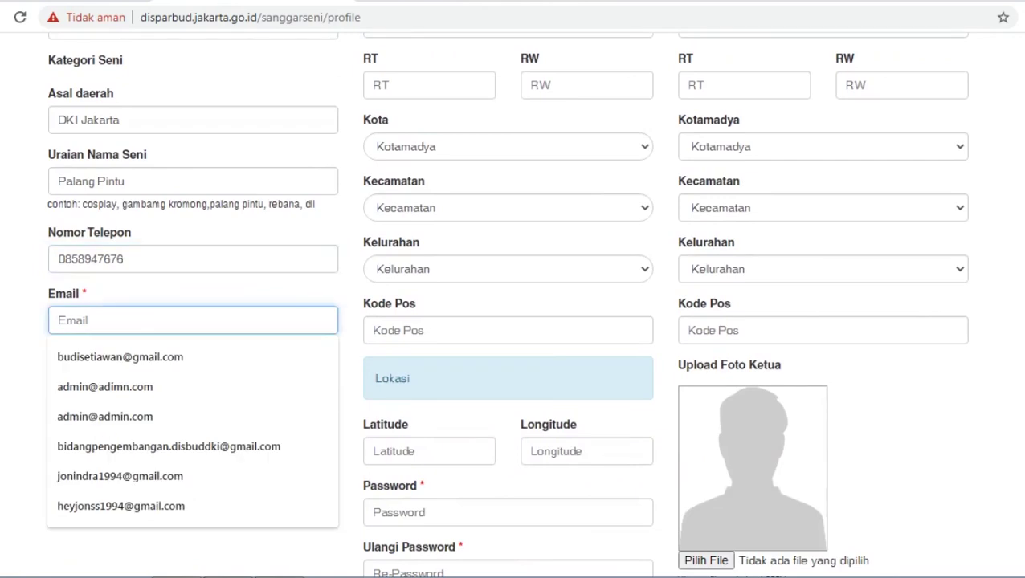
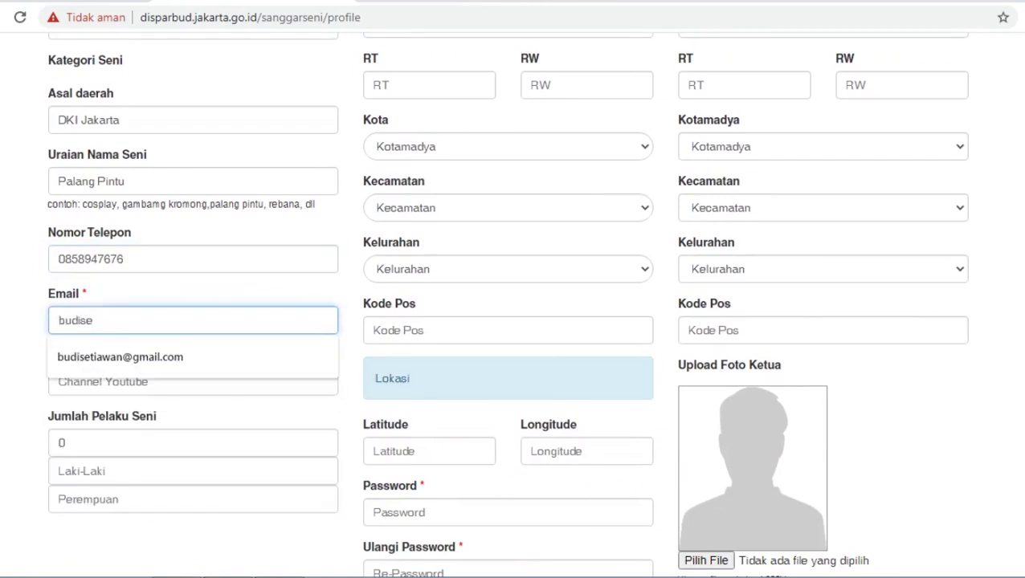
{"action": "key", "text": "Tab"}
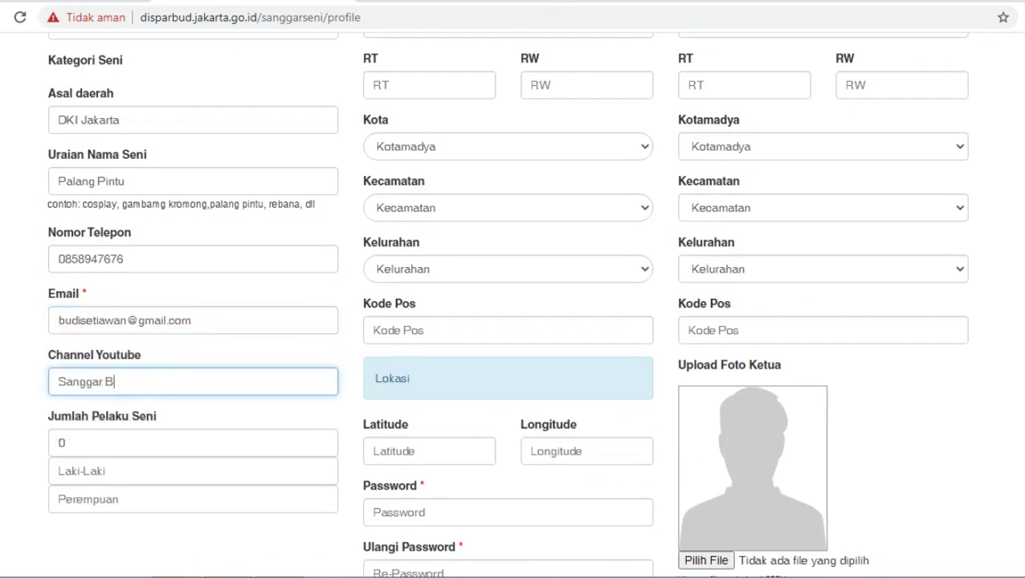
Set Jumlah Pelaku Seni to 20, with 10 male and 10 female members.
{"action": "key", "text": "Tab"}
{"action": "type", "text": "0"}
{"action": "key", "text": "BackSpace"}
{"action": "type", "text": "20"}
{"action": "key", "text": "Tab"}
{"action": "type", "text": "10"}
{"action": "key", "text": "Tab"}
{"action": "type", "text": "10"}
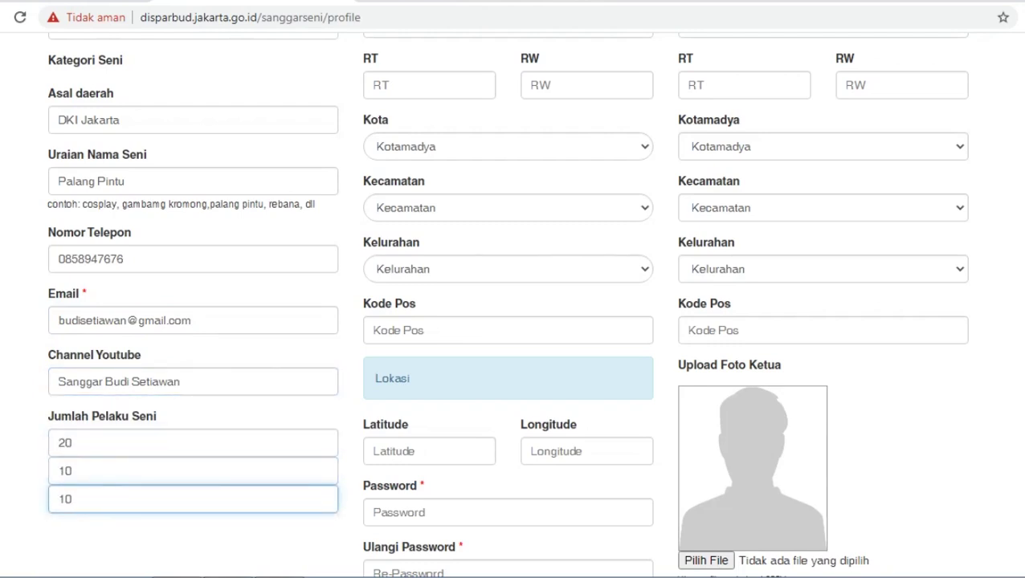
{"action": "scroll", "coordinate": [512, 306], "scroll_direction": "up", "scroll_amount": 2}
{"action": "scroll", "coordinate": [512, 305], "scroll_direction": "up", "scroll_amount": 1}
{"action": "left_click", "coordinate": [508, 211]}
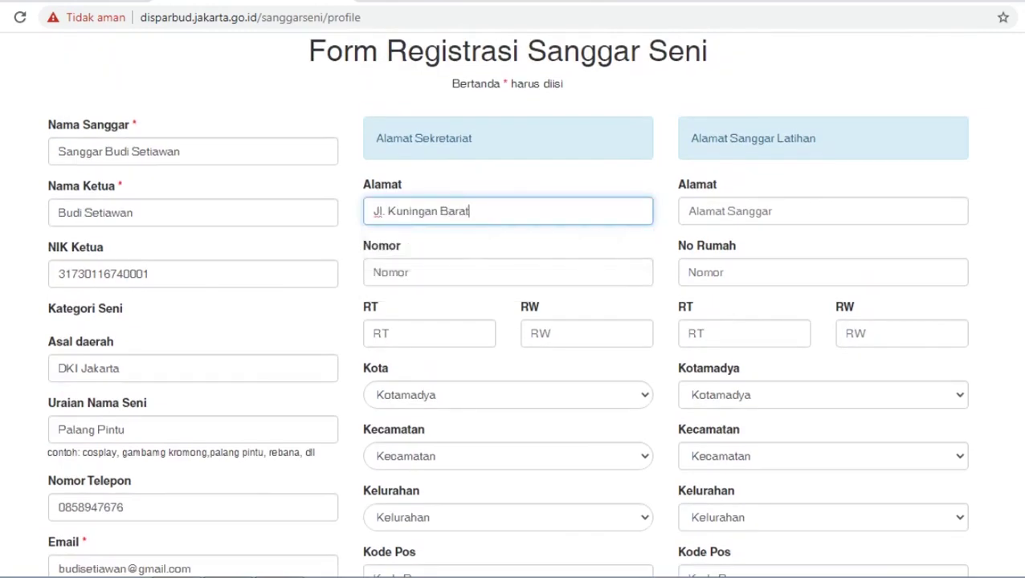
{"action": "key", "text": "Tab"}
{"action": "type", "text": "02"}
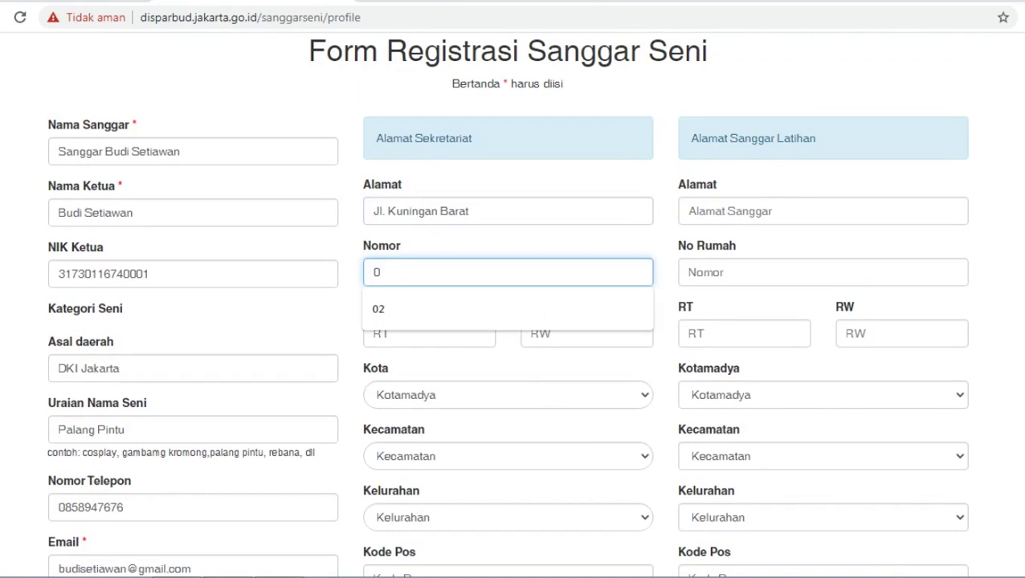
{"action": "key", "text": "Tab"}
{"action": "type", "text": "001"}
{"action": "key", "text": "Tab"}
{"action": "type", "text": "001"}
Choose KOTA JAKARTA SELATAN as city and MAMPANG PRAPATAN as district.
{"action": "key", "text": "Tab"}
{"action": "key", "text": "alt+Down"}
{"action": "key", "text": "Down"}
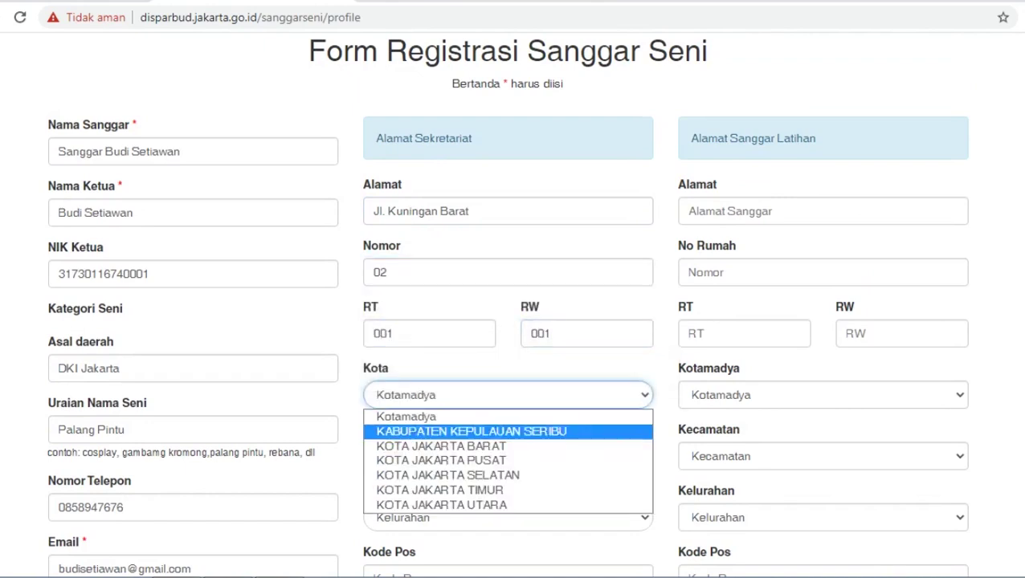
{"action": "key", "text": "Down"}
{"action": "key", "text": "Down"}
{"action": "key", "text": "Down"}
{"action": "key", "text": "Return"}
{"action": "key", "text": "Tab"}
{"action": "key", "text": "alt+Down"}
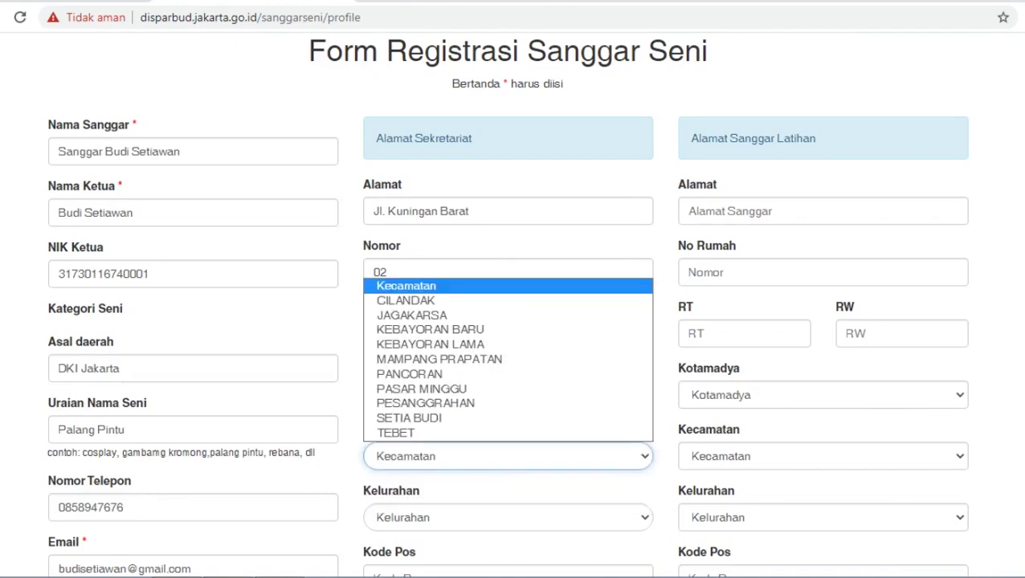
{"action": "key", "text": "s"}
{"action": "key", "text": "m"}
{"action": "key", "text": "Return"}
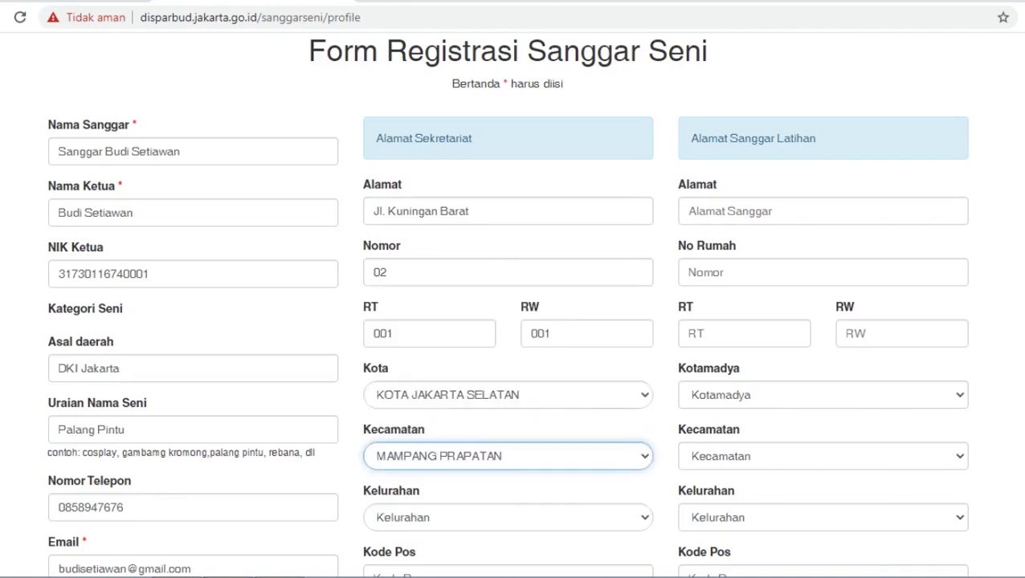
Choose KUNINGAN BARAT as sub-district and enter postal code 12720.
{"action": "key", "text": "Tab"}
{"action": "key", "text": "alt+Down"}
{"action": "key", "text": "Down"}
{"action": "key", "text": "Down"}
{"action": "key", "text": "Return"}
{"action": "scroll", "coordinate": [505, 306], "scroll_direction": "down", "scroll_amount": 1}
{"action": "key", "text": "Tab"}
{"action": "type", "text": "12"}
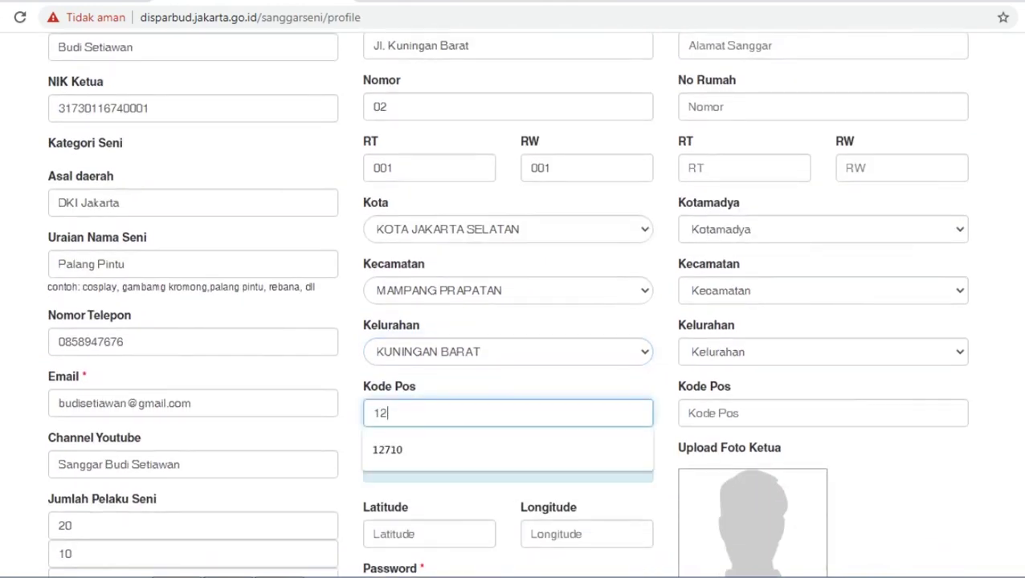
{"action": "type", "text": "720"}
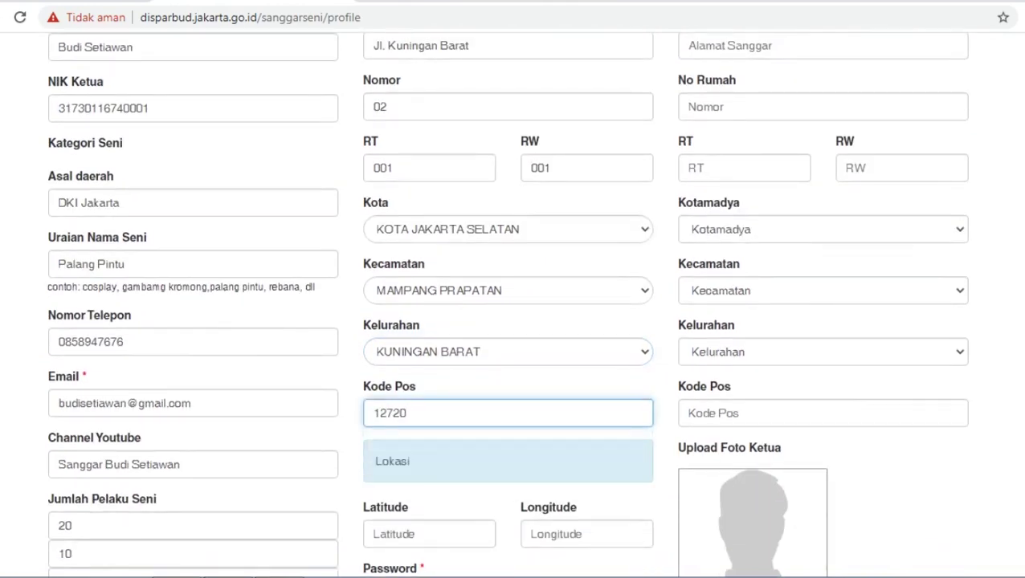
{"action": "scroll", "coordinate": [512, 305], "scroll_direction": "down", "scroll_amount": 2}
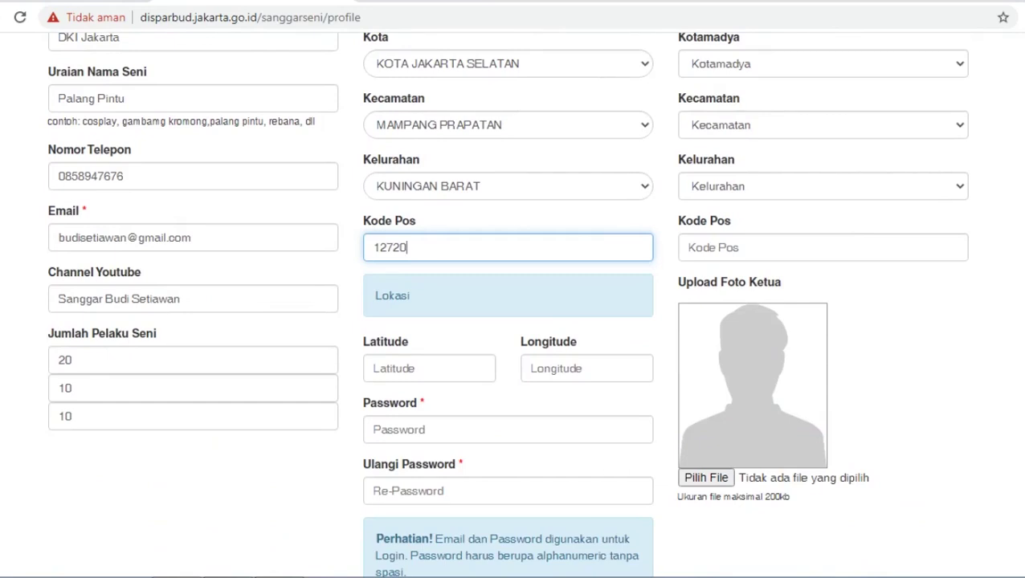
Select the Latitude field to bring up the 'Cara Mengisi Latitude & Longitude' instructions.
{"action": "left_click", "coordinate": [428, 367]}
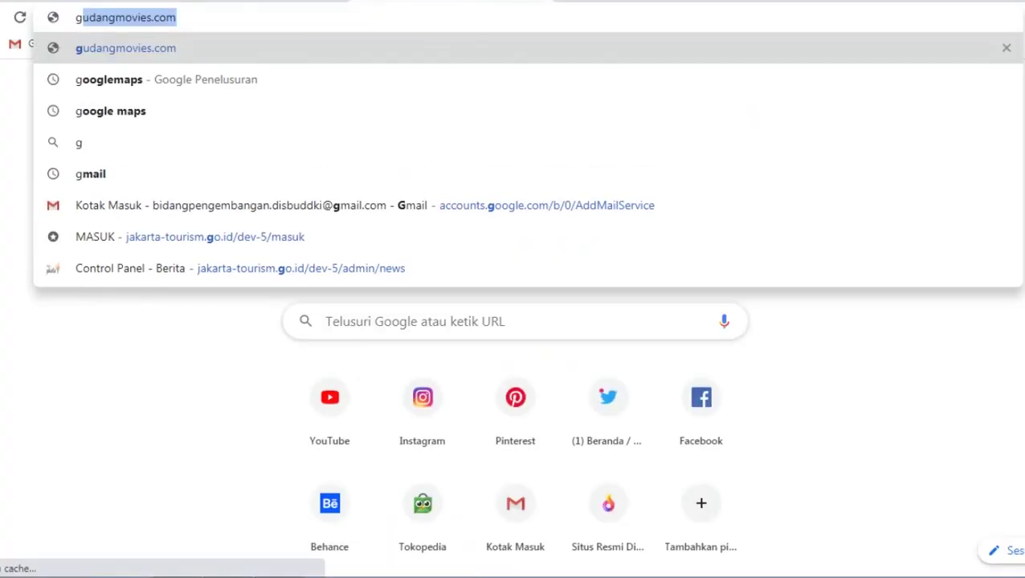
{"action": "type", "text": "o"}
{"action": "key", "text": "Return"}
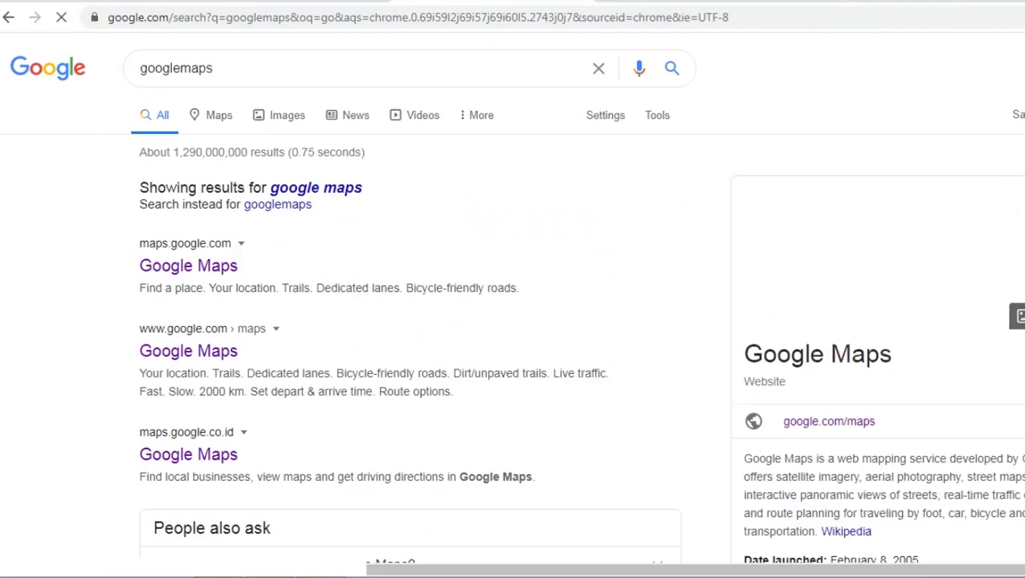
{"action": "left_click", "coordinate": [188, 262]}
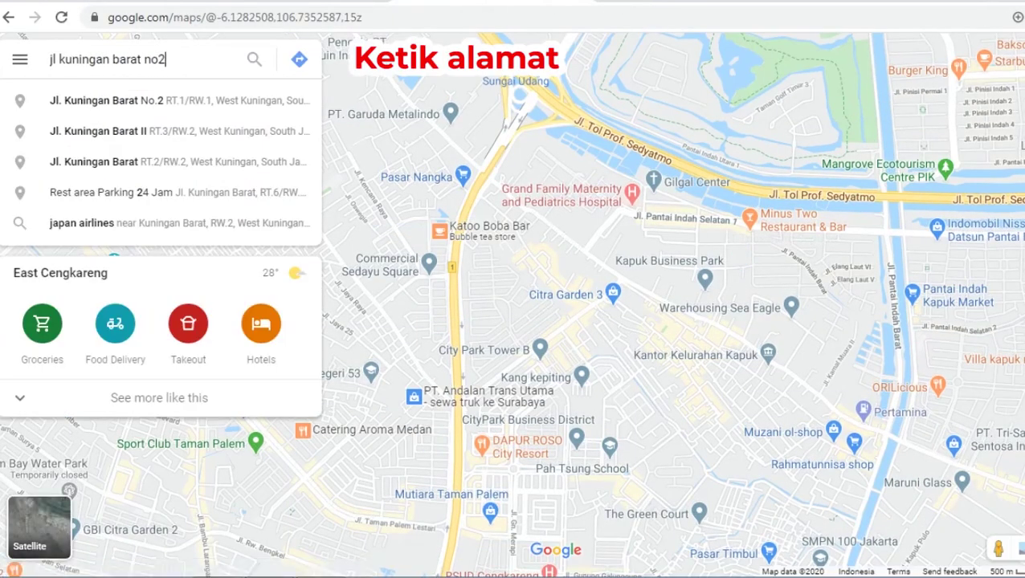
{"action": "key", "text": "Return"}
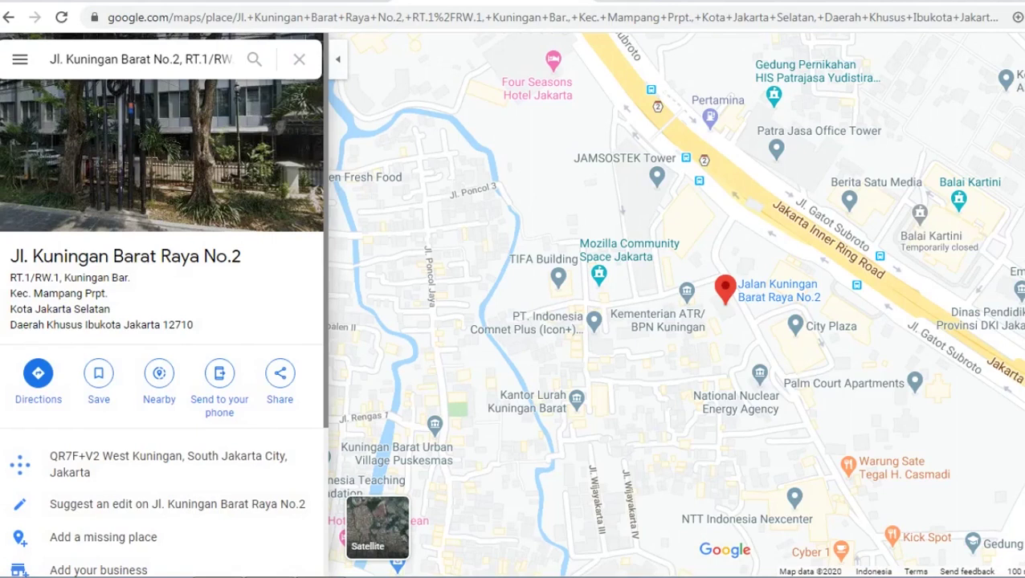
Copy the pin's latitude -6.235099 from What's here? into the form's Latitude field.
{"action": "right_click", "coordinate": [725, 292]}
{"action": "left_click", "coordinate": [771, 359]}
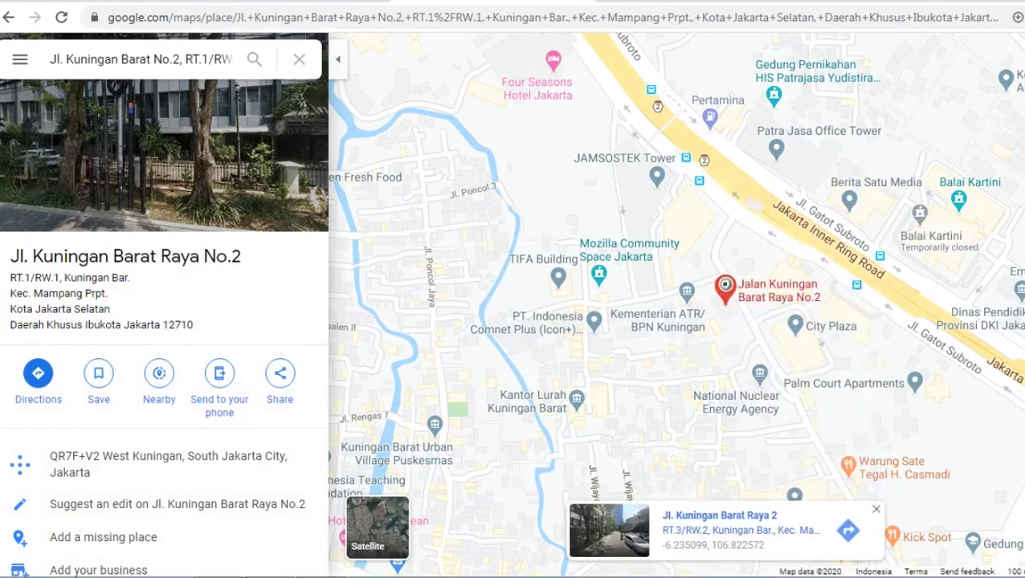
{"action": "left_click", "coordinate": [711, 545]}
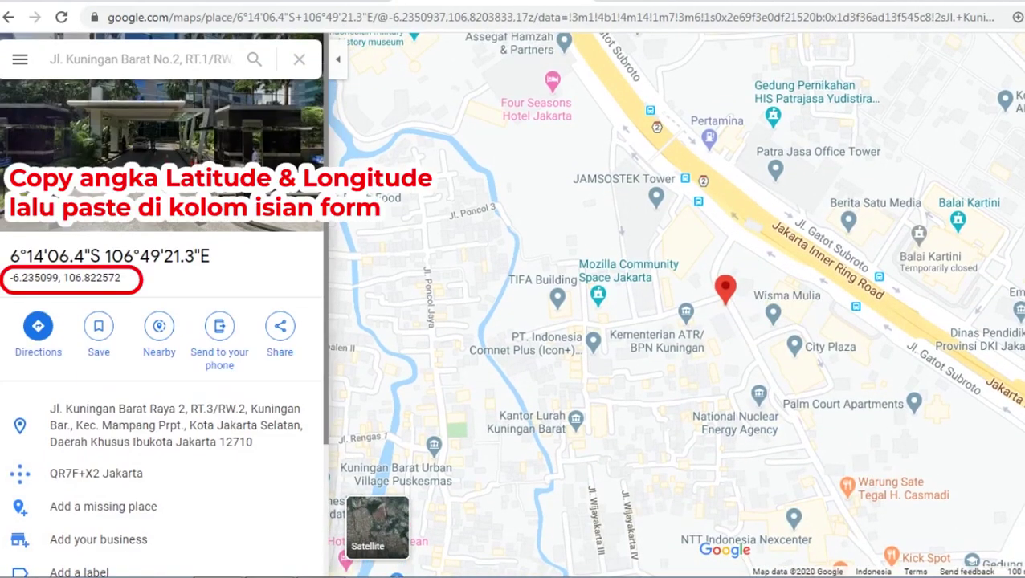
{"action": "left_click_drag", "start_coordinate": [10, 277], "coordinate": [59, 278]}
{"action": "key", "text": "ctrl+c"}
{"action": "left_click", "coordinate": [59, 278]}
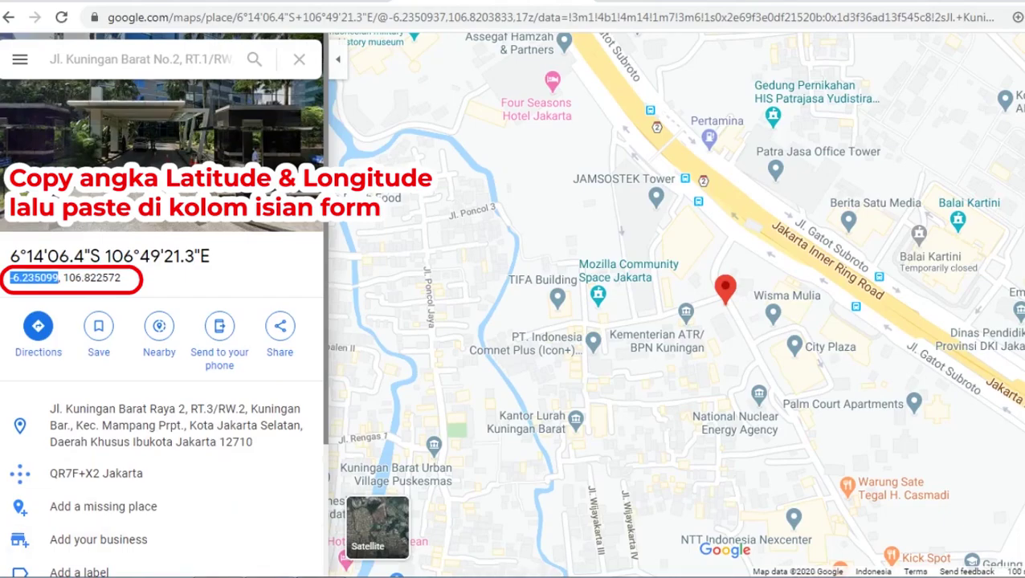
{"action": "key", "text": "ctrl+Tab"}
{"action": "key", "text": "ctrl+v"}
{"action": "key", "text": "ctrl+shift+Tab"}
Copy the longitude 106.822572 from Maps and paste it into the Longitude field.
{"action": "left_click_drag", "start_coordinate": [64, 278], "coordinate": [121, 278]}
{"action": "key", "text": "ctrl+Tab"}
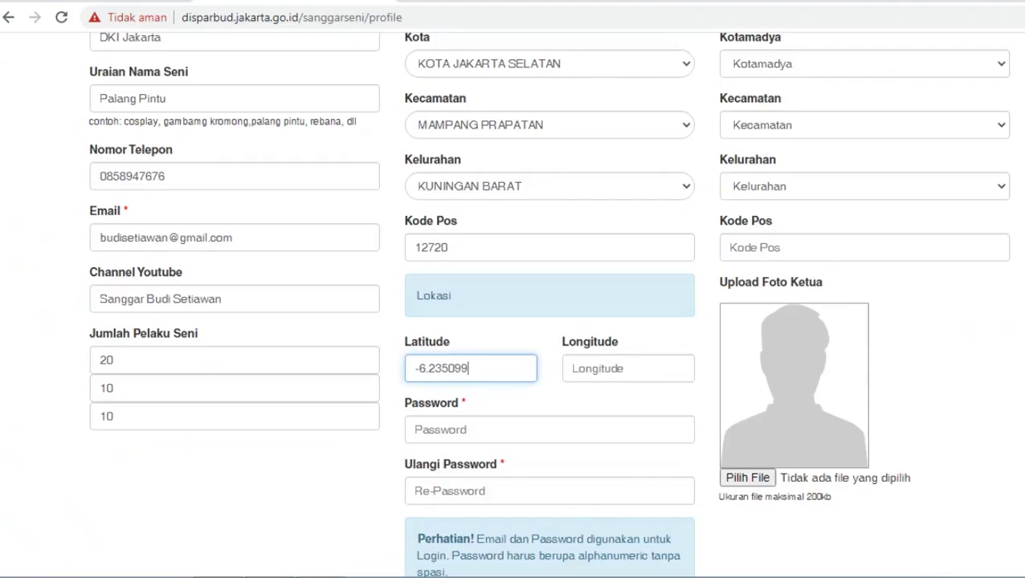
{"action": "key", "text": "Tab"}
{"action": "key", "text": "ctrl+v"}
Enter the account password and repeat it in Ulangi Password.
{"action": "key", "text": "Tab"}
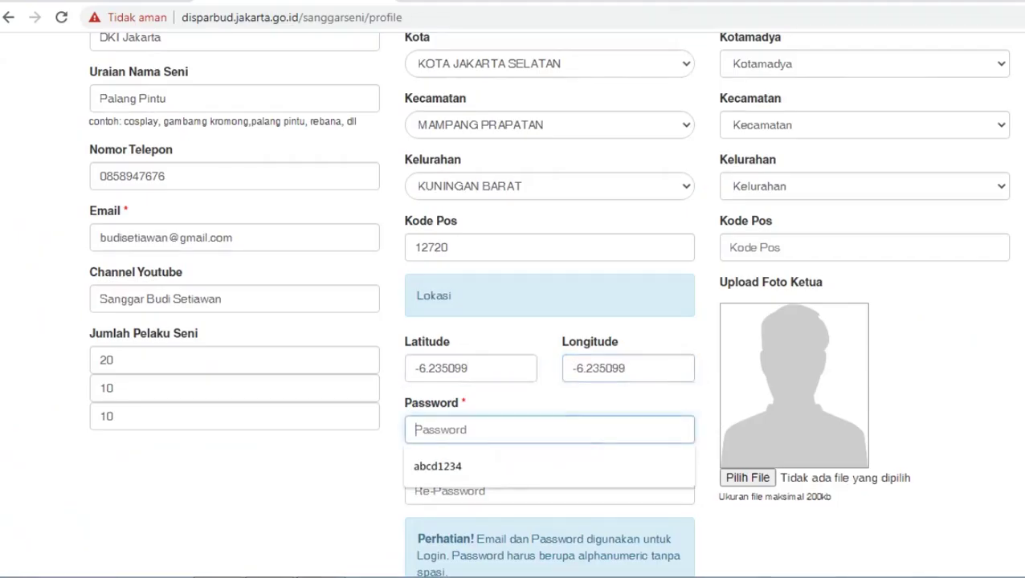
{"action": "type", "text": "abcd1234"}
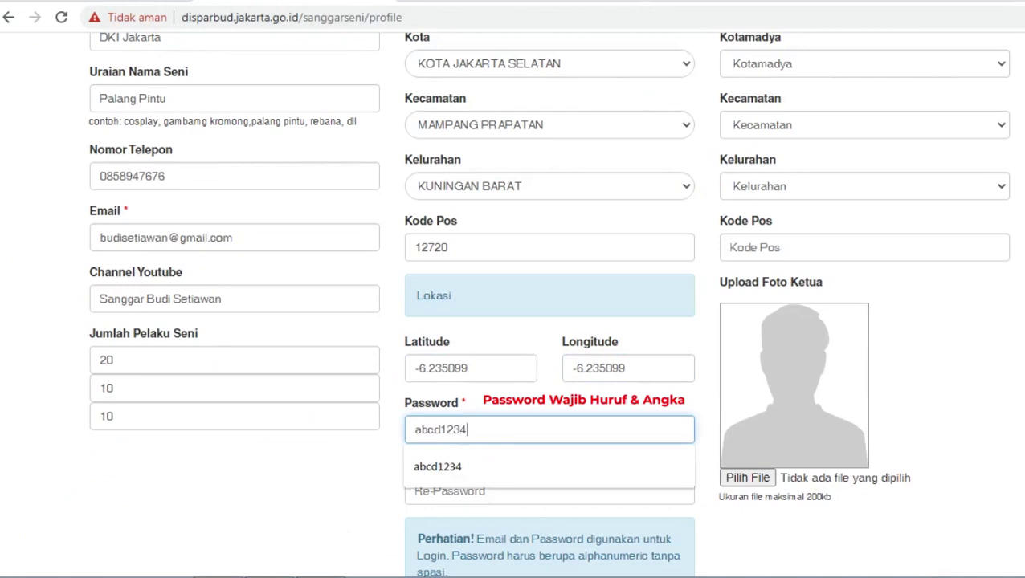
{"action": "key", "text": "Tab"}
{"action": "type", "text": "abcd1234"}
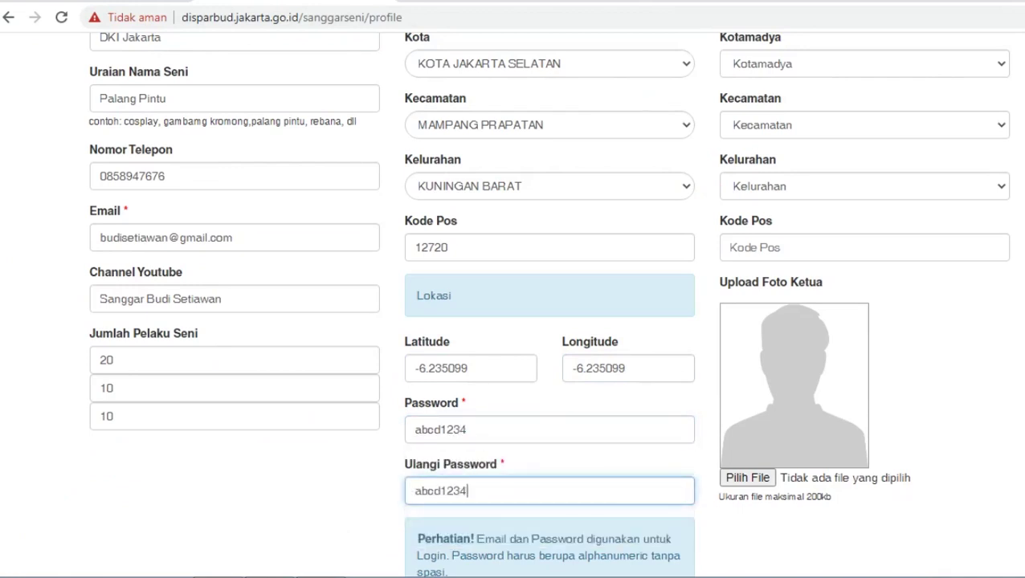
{"action": "scroll", "coordinate": [512, 321], "scroll_direction": "up", "scroll_amount": 4}
{"action": "left_click", "coordinate": [864, 211]}
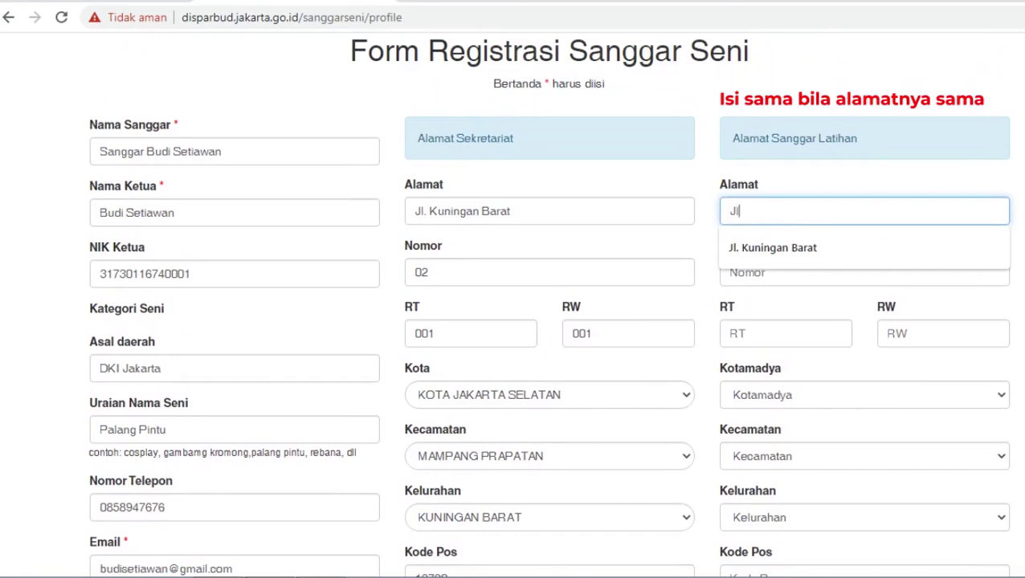
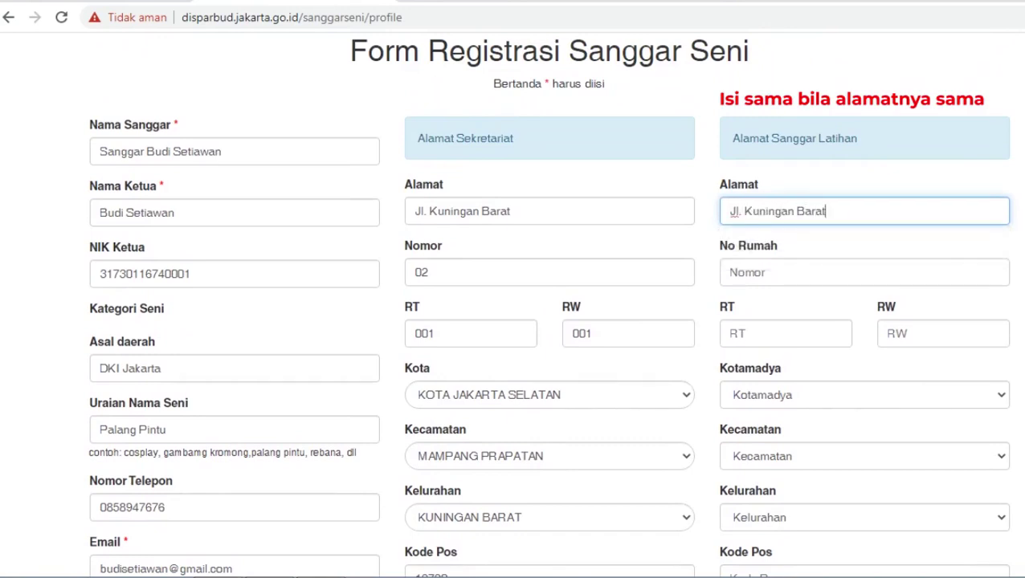
{"action": "key", "text": "Tab"}
{"action": "type", "text": "02"}
{"action": "key", "text": "Tab"}
{"action": "type", "text": "001"}
{"action": "key", "text": "Tab"}
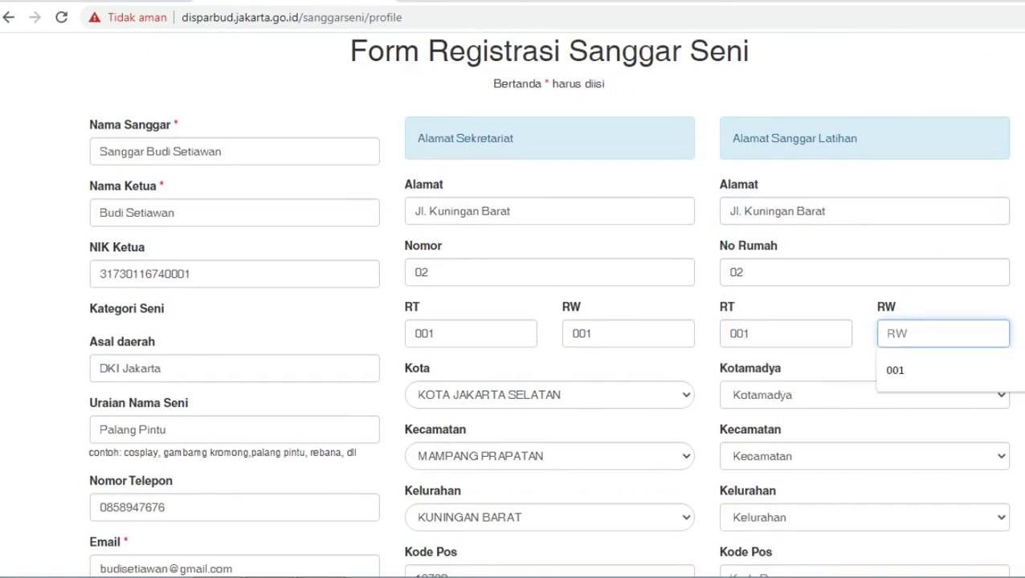
{"action": "type", "text": "001"}
Choose Kota Jakarta Selatan as Kotamadya and Mampang Prapatan as Kecamatan.
{"action": "key", "text": "Tab"}
{"action": "key", "text": "alt+Down"}
{"action": "key", "text": "Down"}
{"action": "key", "text": "Down"}
{"action": "key", "text": "Down"}
{"action": "key", "text": "Down"}
{"action": "key", "text": "Return"}
{"action": "scroll", "coordinate": [513, 321], "scroll_direction": "down", "scroll_amount": 1}
{"action": "key", "text": "Tab"}
{"action": "key", "text": "alt+Down"}
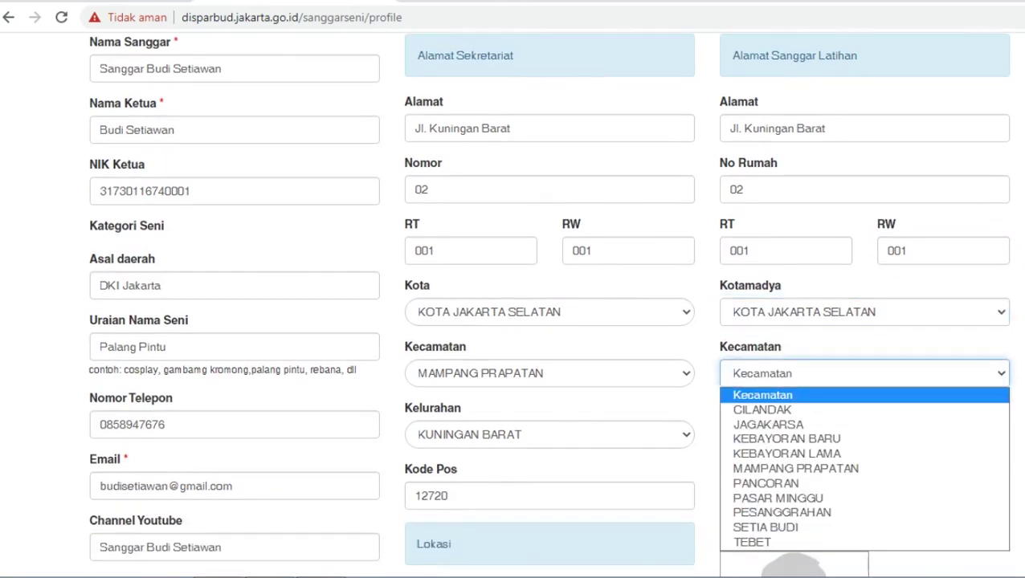
{"action": "key", "text": "Down"}
{"action": "key", "text": "Down"}
{"action": "key", "text": "Down"}
{"action": "key", "text": "Down"}
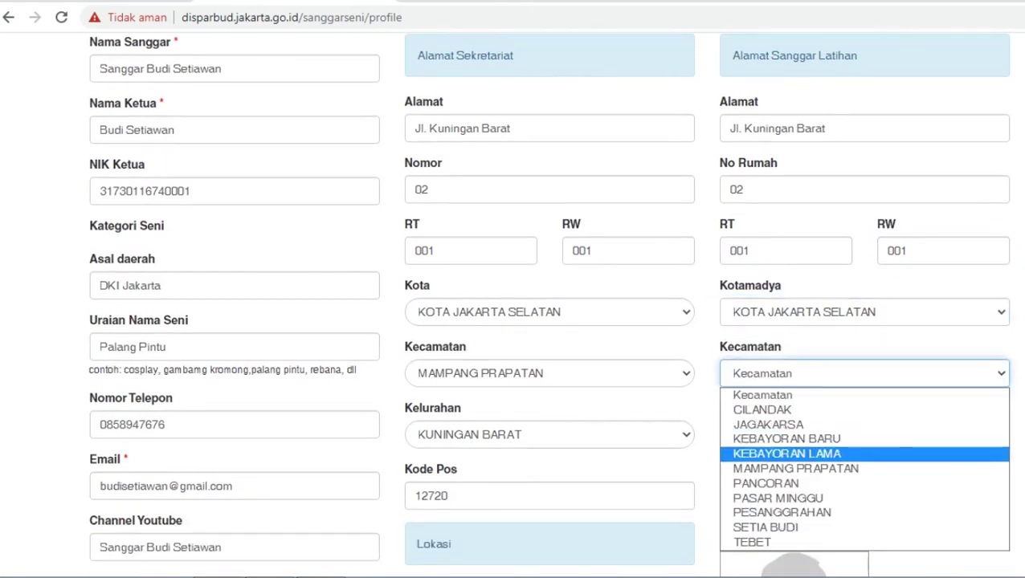
Choose Kuningan Barat as Kelurahan and set postal code 12710.
{"action": "key", "text": "Down"}
{"action": "key", "text": "Return"}
{"action": "scroll", "coordinate": [513, 322], "scroll_direction": "down", "scroll_amount": 1}
{"action": "key", "text": "Tab"}
{"action": "key", "text": "alt+Down"}
{"action": "key", "text": "Down"}
{"action": "key", "text": "Down"}
{"action": "key", "text": "Down"}
{"action": "key", "text": "Down"}
{"action": "key", "text": "Up"}
{"action": "key", "text": "Up"}
{"action": "key", "text": "Return"}
{"action": "scroll", "coordinate": [512, 321], "scroll_direction": "down", "scroll_amount": 2}
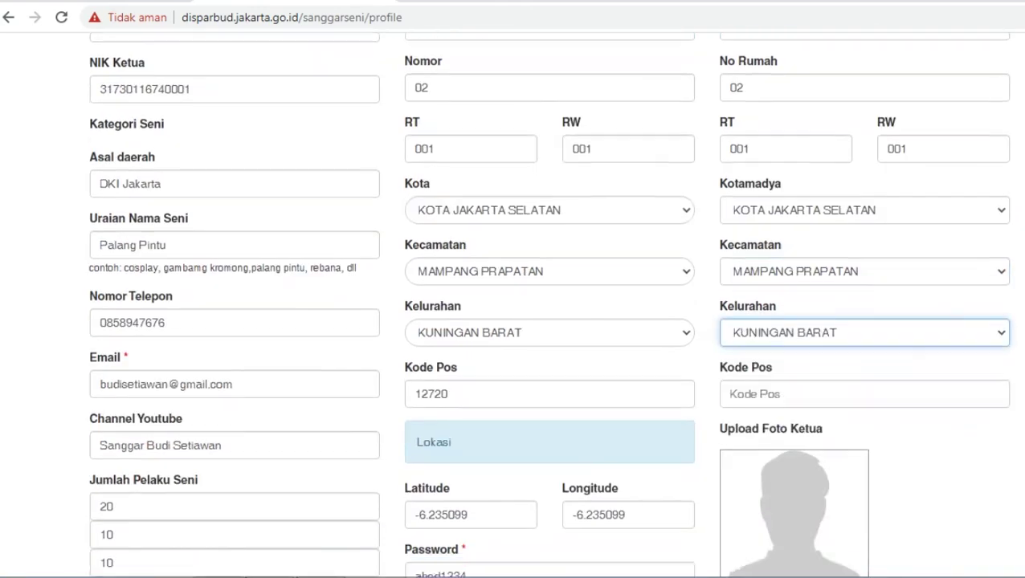
{"action": "key", "text": "Tab"}
{"action": "key", "text": "Down"}
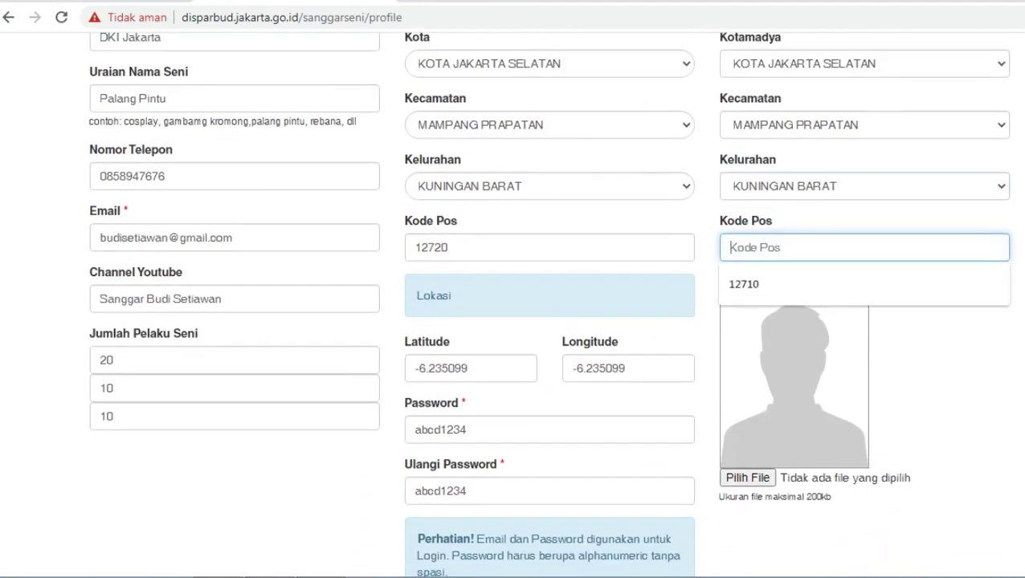
{"action": "key", "text": "Down"}
{"action": "key", "text": "Return"}
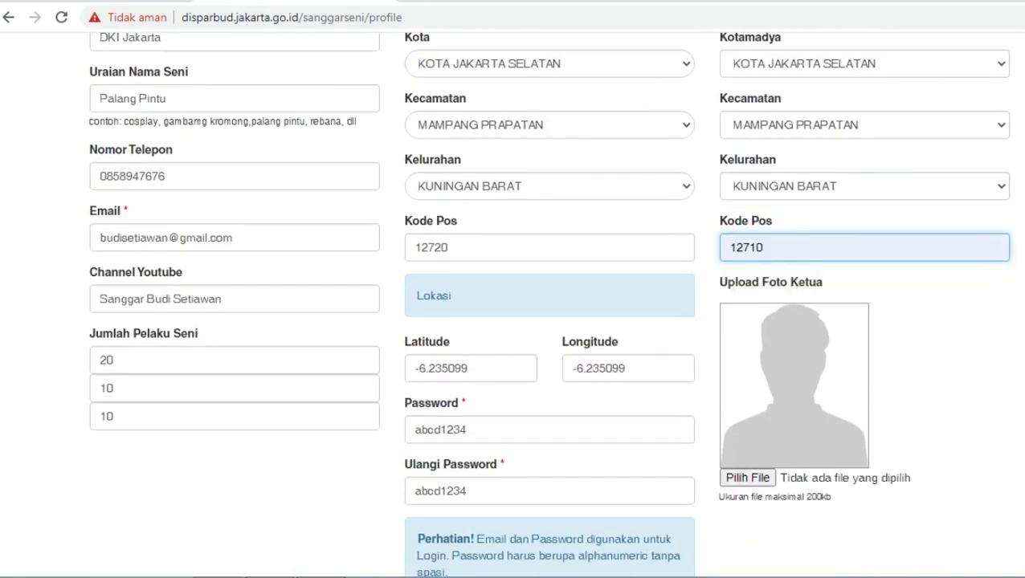
{"action": "key", "text": "Tab"}
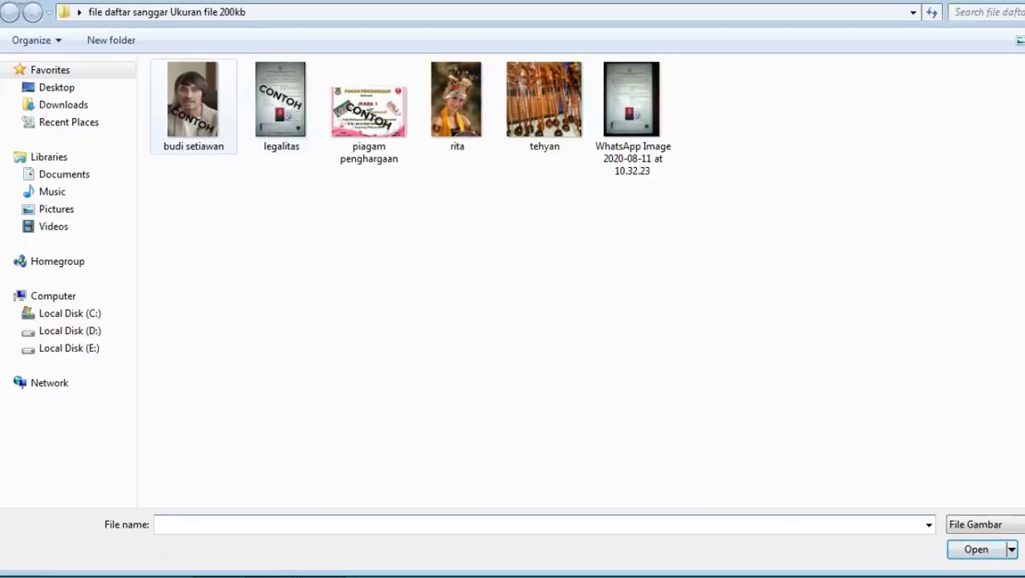
Upload the leader's portrait photo and save the profile, getting the 'Sukses!' confirmation.
{"action": "left_click", "coordinate": [193, 100]}
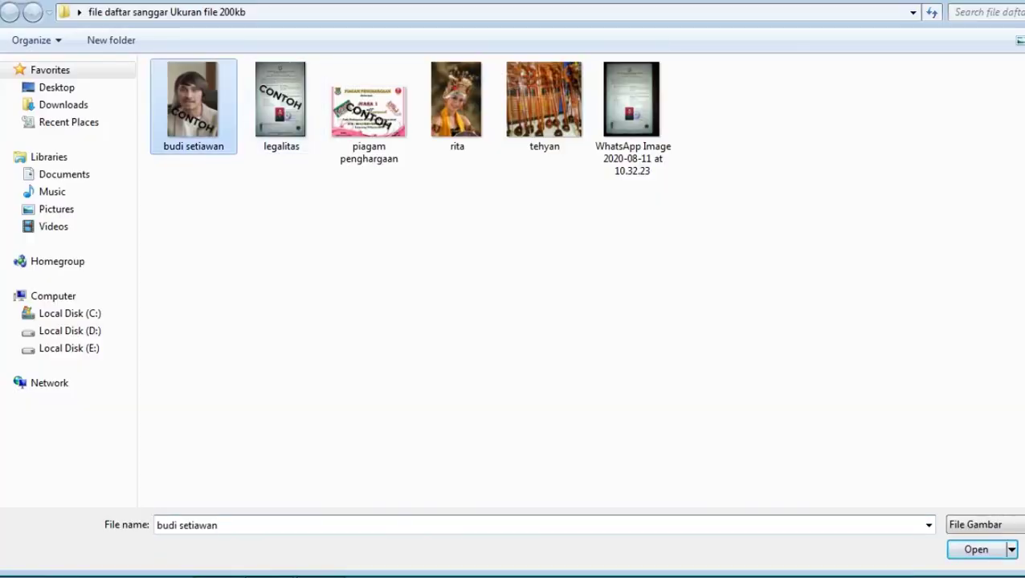
{"action": "left_click", "coordinate": [976, 549]}
{"action": "scroll", "coordinate": [514, 289], "scroll_direction": "down", "scroll_amount": 2}
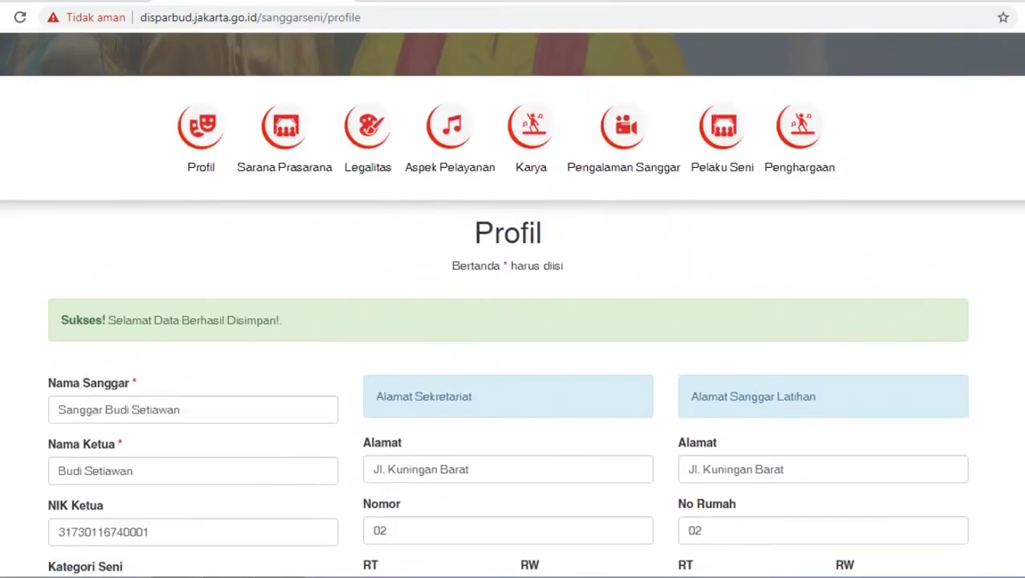
{"action": "scroll", "coordinate": [512, 304], "scroll_direction": "up", "scroll_amount": 2}
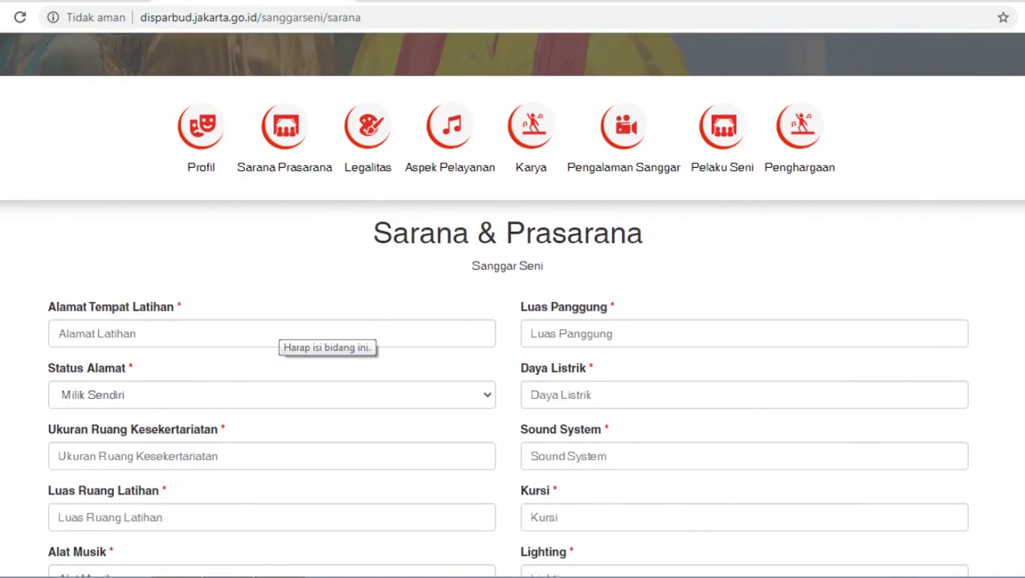
{"action": "left_click", "coordinate": [273, 333]}
{"action": "scroll", "coordinate": [512, 305], "scroll_direction": "down", "scroll_amount": 1}
{"action": "left_click", "coordinate": [272, 311]}
{"action": "left_click", "coordinate": [93, 330]}
Enter secretariat room 3m x 2m, training room 5m x 4m, and instruments Tanjidor.
{"action": "left_click", "coordinate": [272, 374]}
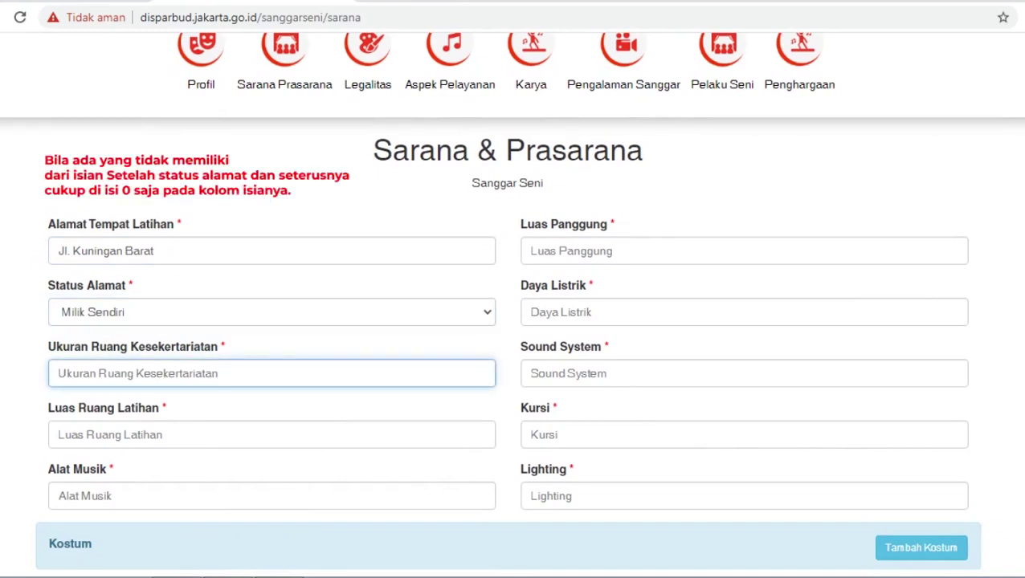
{"action": "type", "text": "12"}
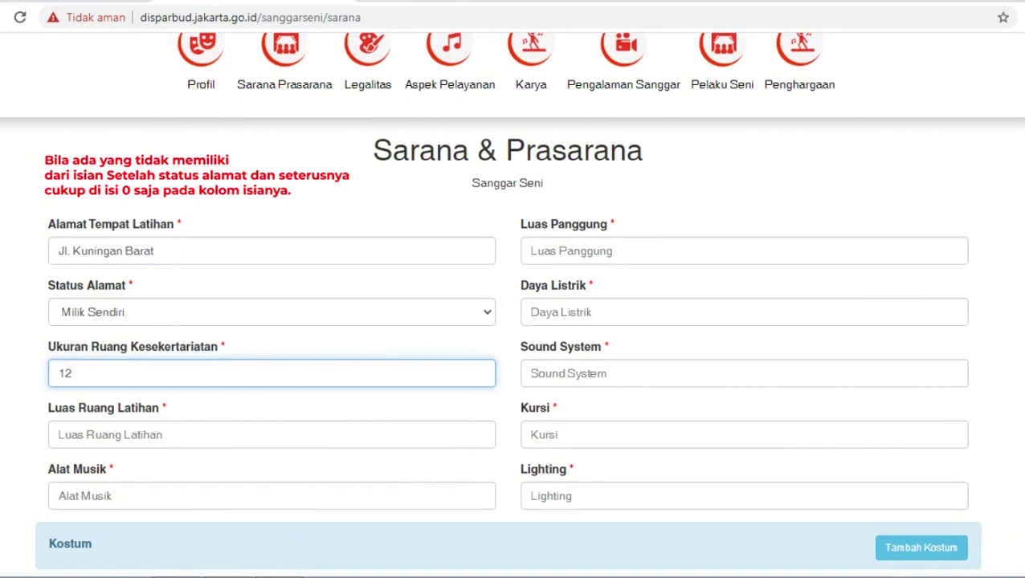
{"action": "key", "text": "BackSpace"}
{"action": "key", "text": "BackSpace"}
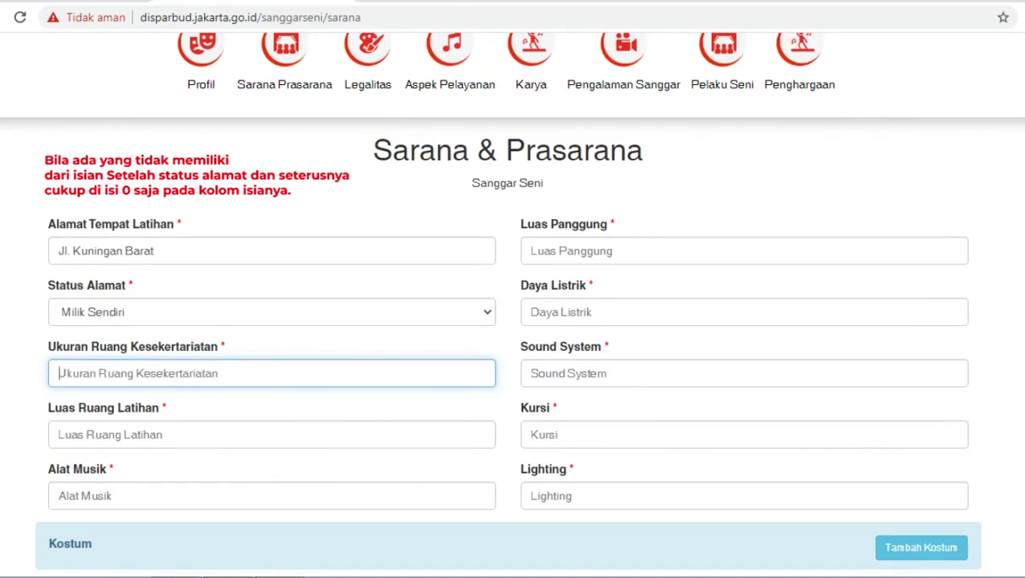
{"action": "type", "text": "3m x 2m"}
{"action": "key", "text": "Tab"}
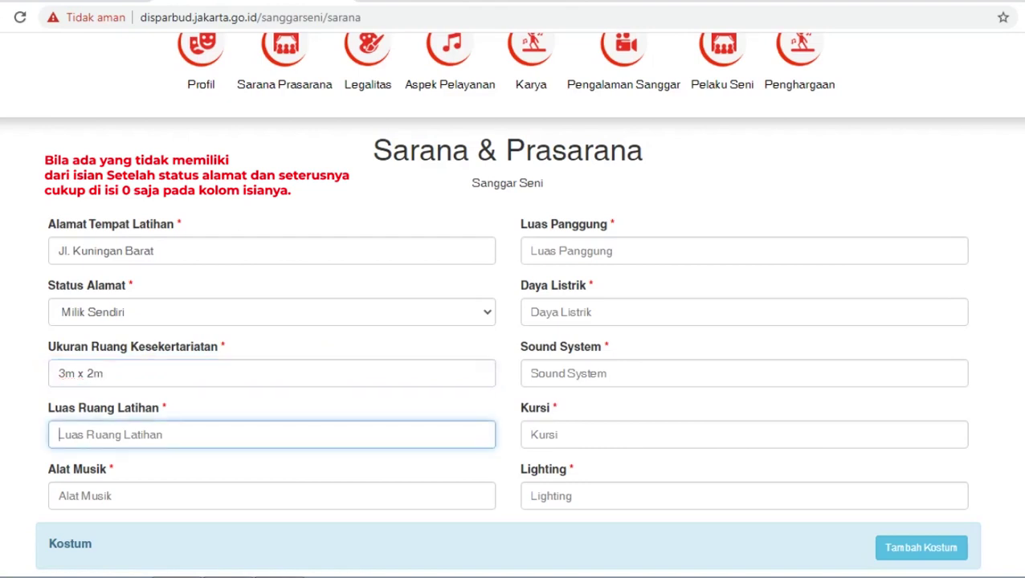
{"action": "type", "text": "5m x "}
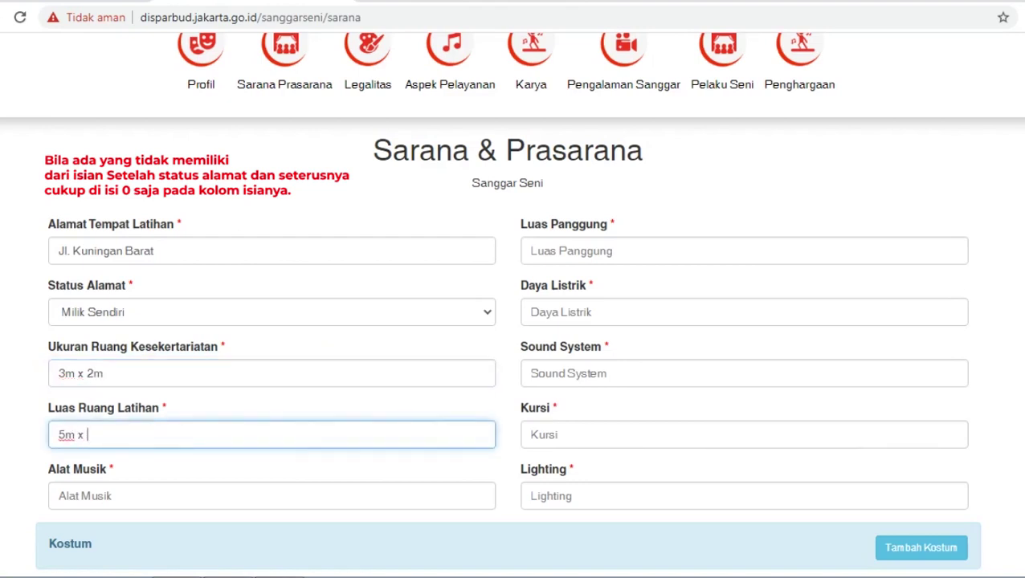
{"action": "type", "text": "4m"}
{"action": "key", "text": "Tab"}
{"action": "type", "text": "Tanjif"}
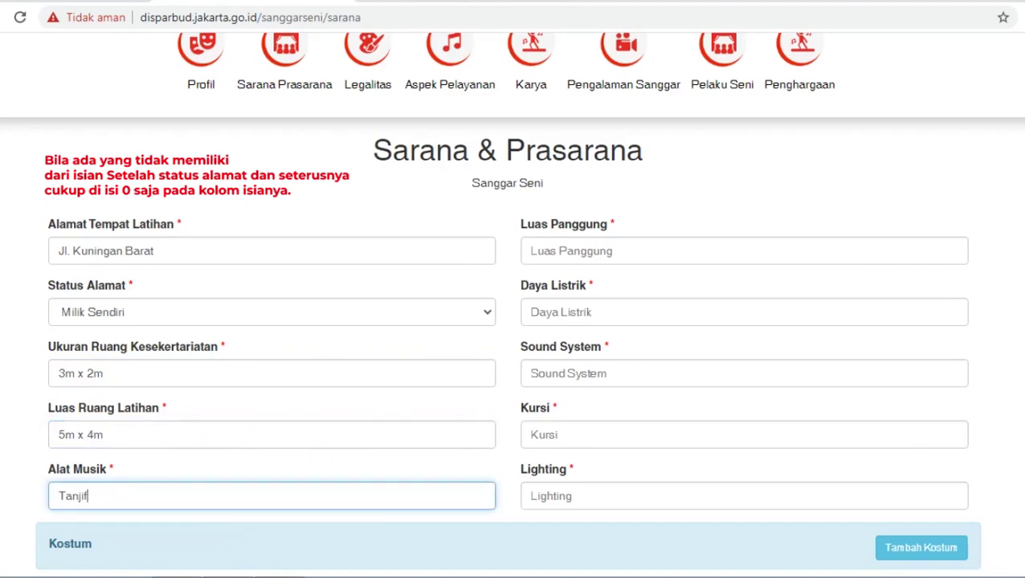
{"action": "key", "text": "BackSpace"}
{"action": "type", "text": "dor"}
Enter stage 5m x 4m, power 1000, sound system 1000, 12 chairs, lighting 5, then add a costume.
{"action": "left_click", "coordinate": [663, 258]}
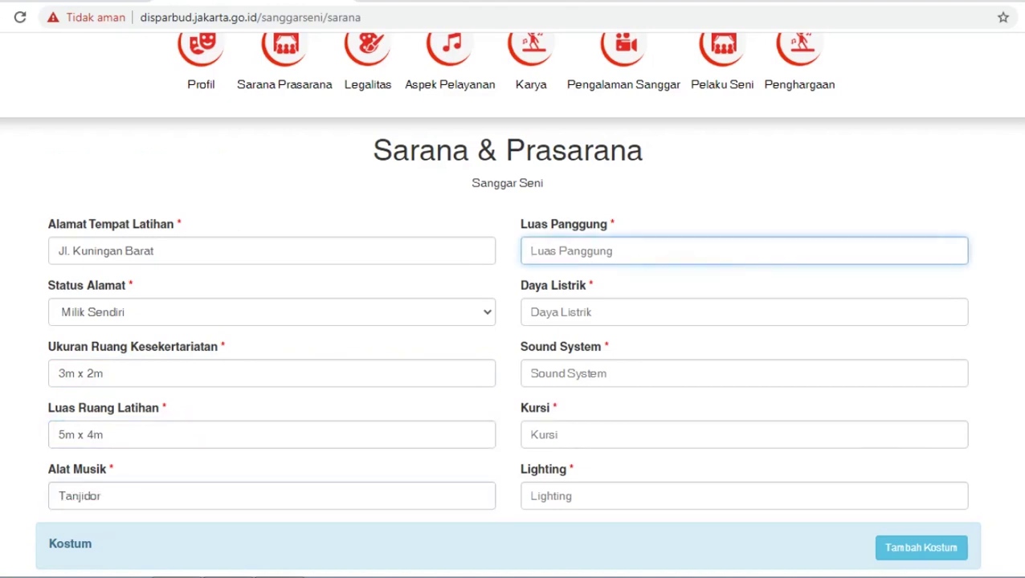
{"action": "type", "text": "5m x"}
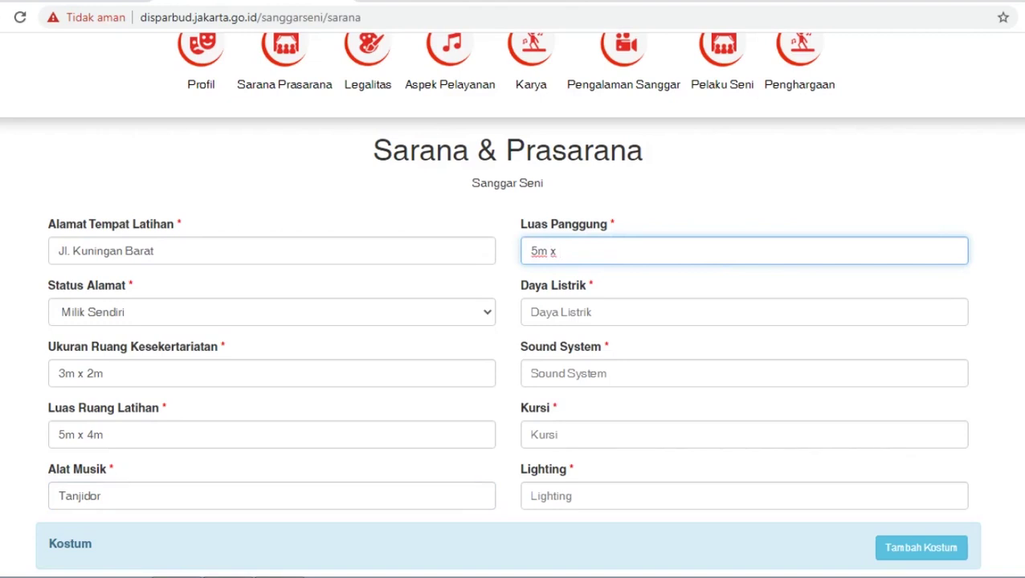
{"action": "type", "text": " 4m"}
{"action": "key", "text": "Tab"}
{"action": "type", "text": "1000"}
{"action": "key", "text": "Tab"}
{"action": "type", "text": "1000"}
{"action": "key", "text": "Tab"}
{"action": "scroll", "coordinate": [513, 321], "scroll_direction": "down", "scroll_amount": 2}
{"action": "type", "text": "12"}
{"action": "key", "text": "Tab"}
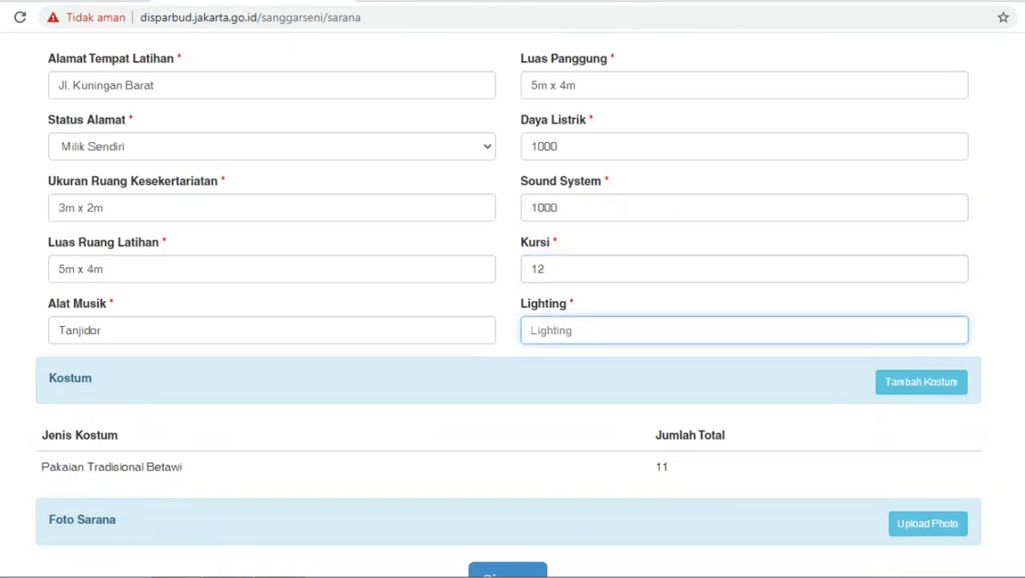
{"action": "type", "text": "5"}
{"action": "key", "text": "Tab"}
{"action": "key", "text": "Return"}
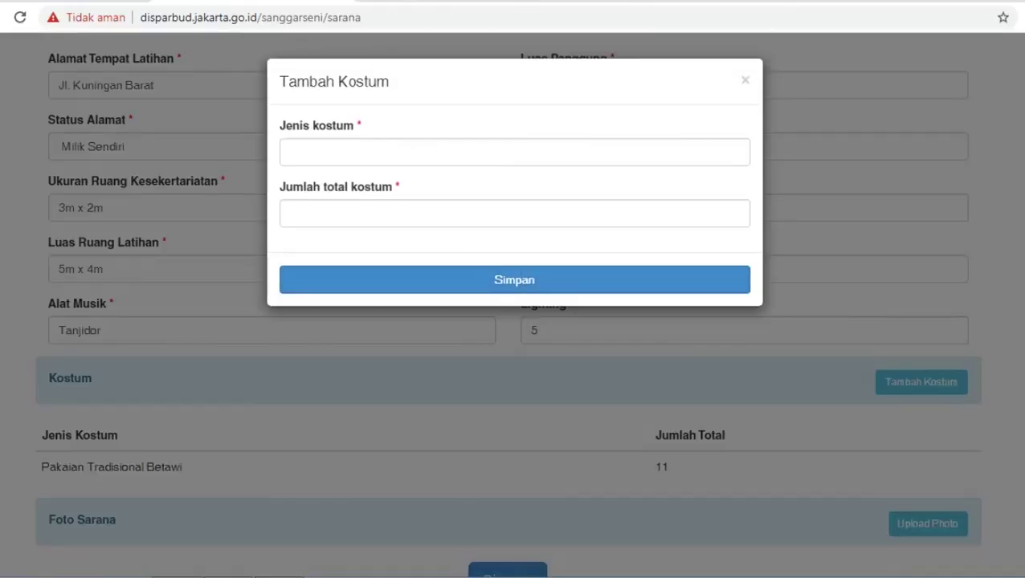
Save a traditional Betawi costume type with a total count of 15.
{"action": "left_click", "coordinate": [514, 152]}
{"action": "type", "text": "Pakaian Ini"}
{"action": "key", "text": "BackSpace"}
{"action": "key", "text": "BackSpace"}
{"action": "key", "text": "BackSpace"}
{"action": "key", "text": "BackSpace"}
{"action": "type", "text": "Tradisional Betaw"}
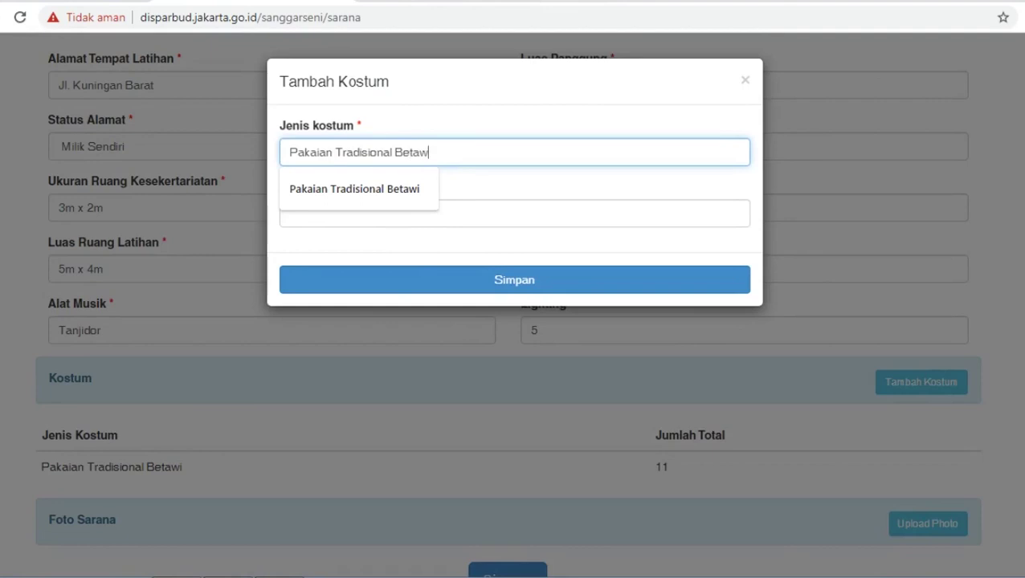
{"action": "type", "text": "i"}
{"action": "key", "text": "Tab"}
{"action": "type", "text": "15"}
{"action": "key", "text": "Return"}
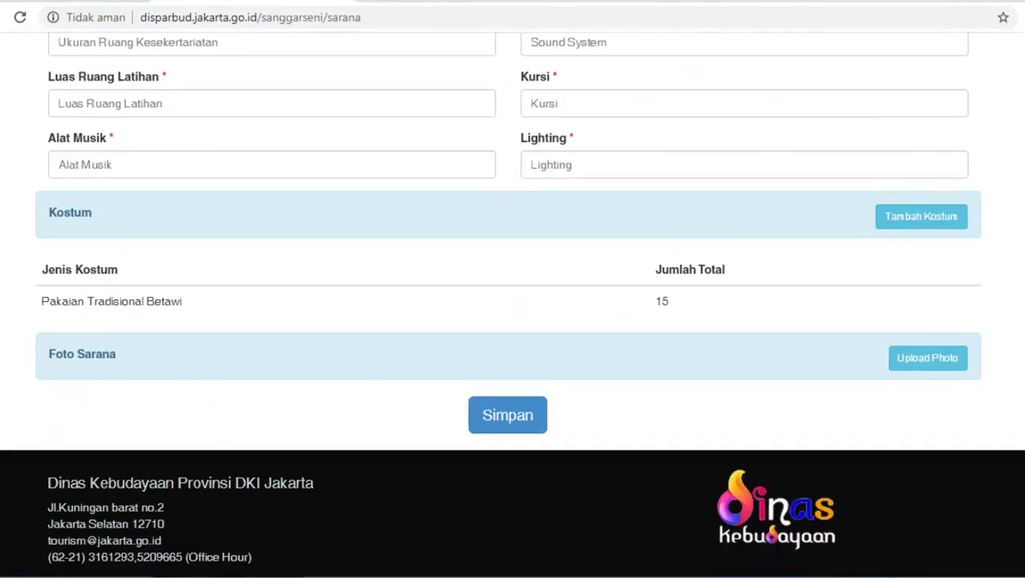
Upload the tehyan picture as an Alat Musik facility photo.
{"action": "left_click", "coordinate": [926, 358]}
{"action": "left_click", "coordinate": [349, 125]}
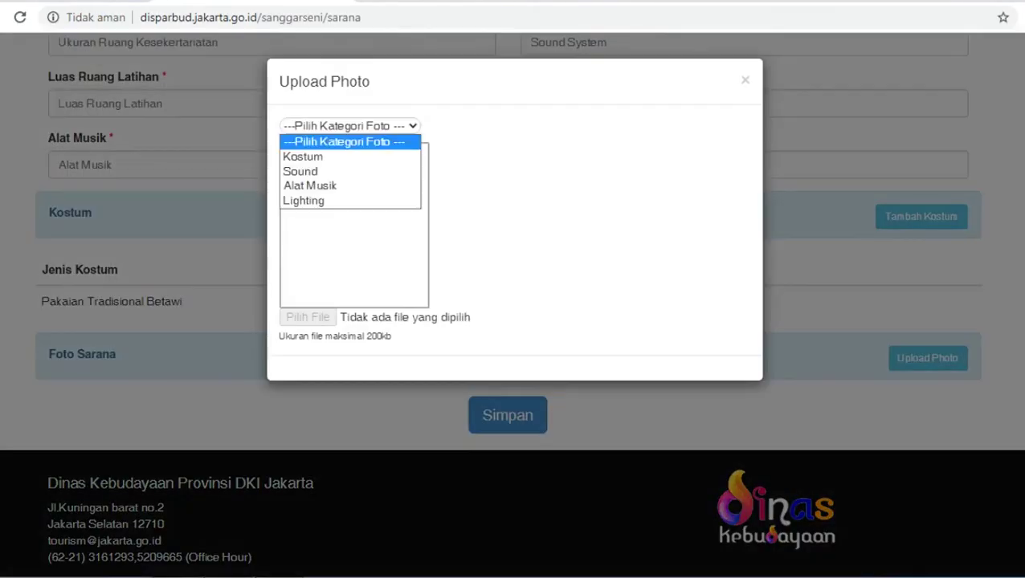
{"action": "left_click", "coordinate": [309, 186]}
{"action": "left_click", "coordinate": [308, 316]}
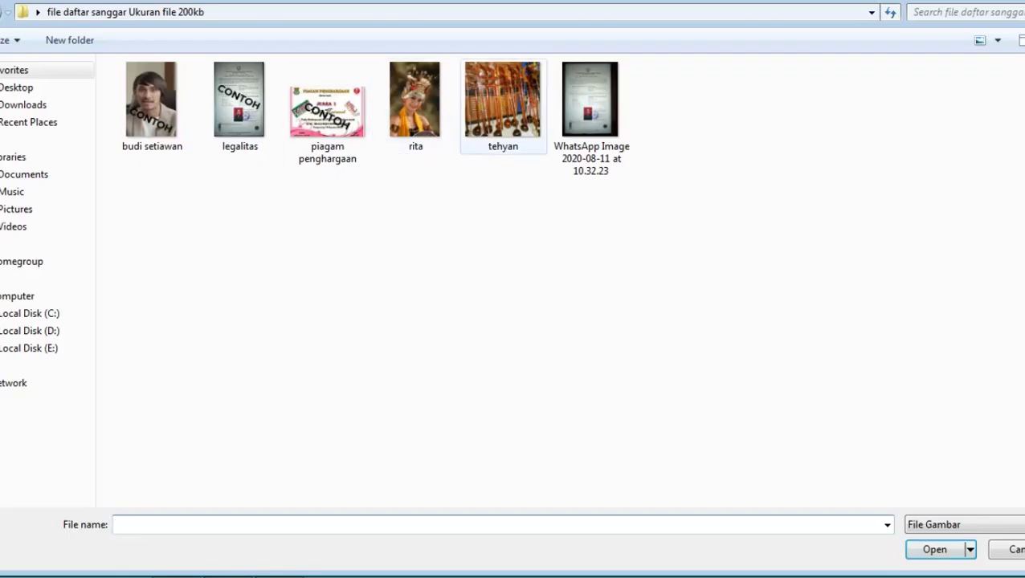
{"action": "double_click", "coordinate": [501, 104]}
{"action": "key", "text": "Return"}
{"action": "scroll", "coordinate": [513, 306], "scroll_direction": "down", "scroll_amount": 2}
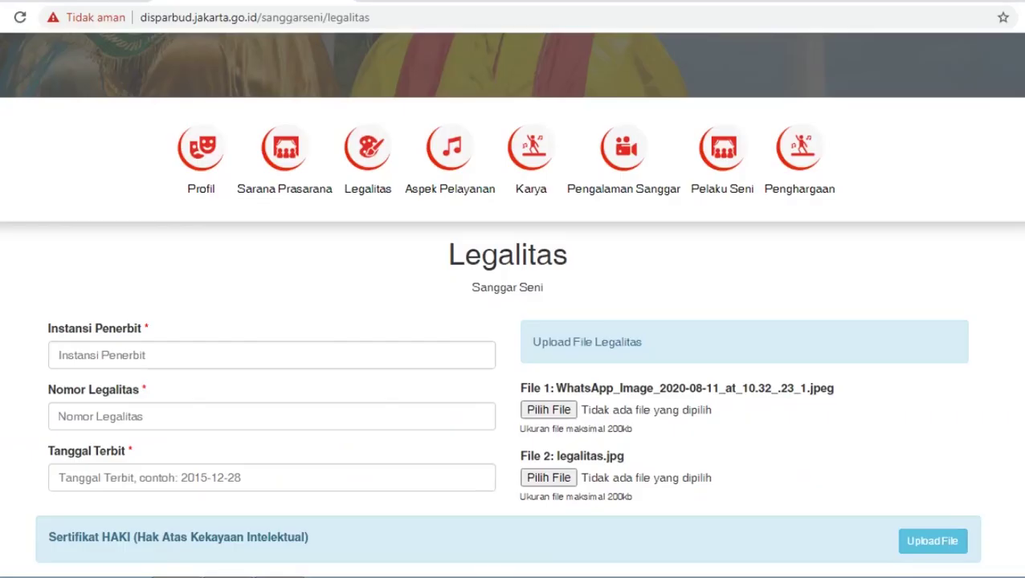
Enter issuer Kelurahan Tugu Utara, the legality registration number, and issue date 2019-09-05.
{"action": "left_click", "coordinate": [80, 355]}
{"action": "type", "text": "K"}
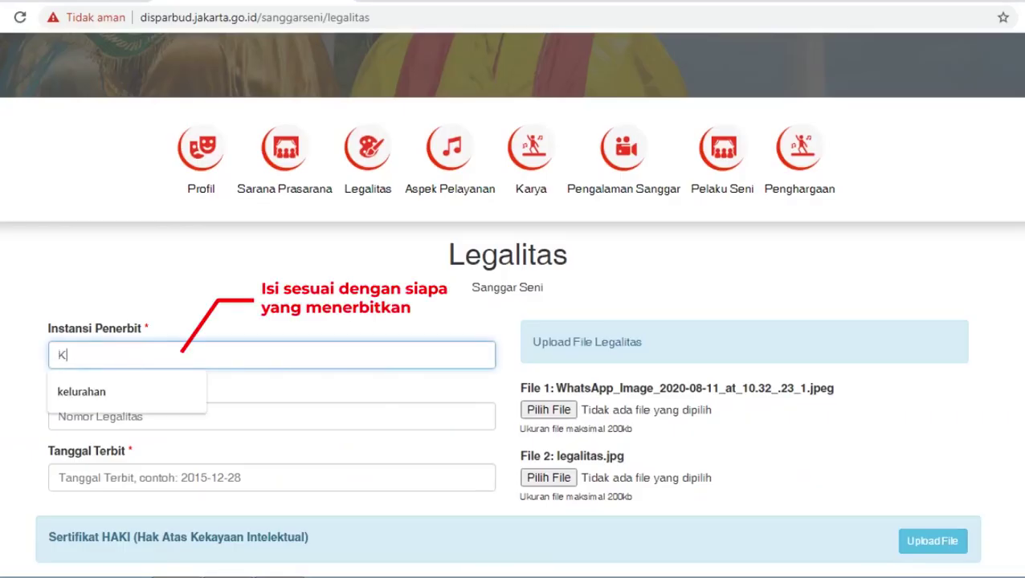
{"action": "type", "text": "elurahan Tugu "}
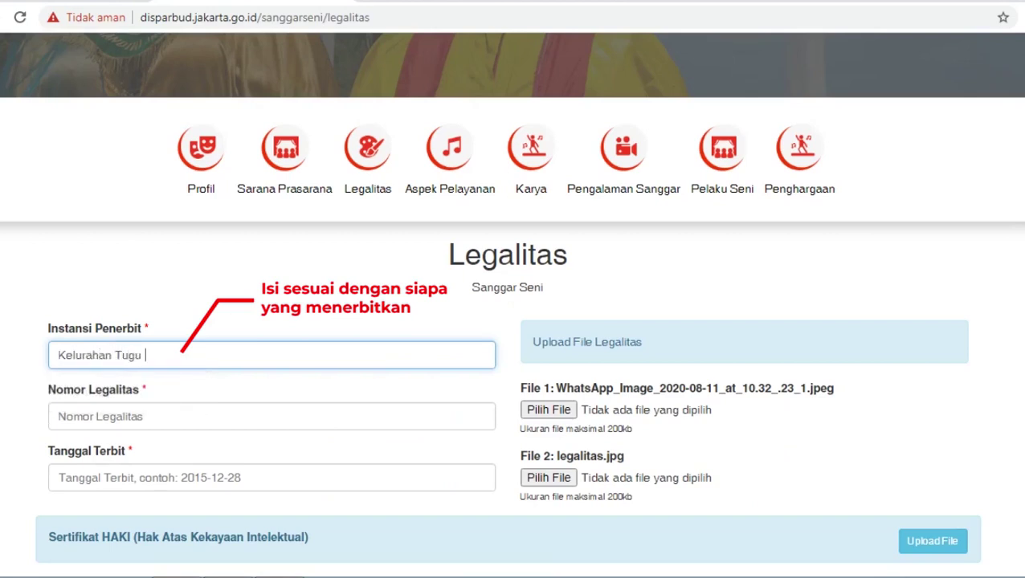
{"action": "type", "text": "Utara"}
{"action": "left_click", "coordinate": [81, 416]}
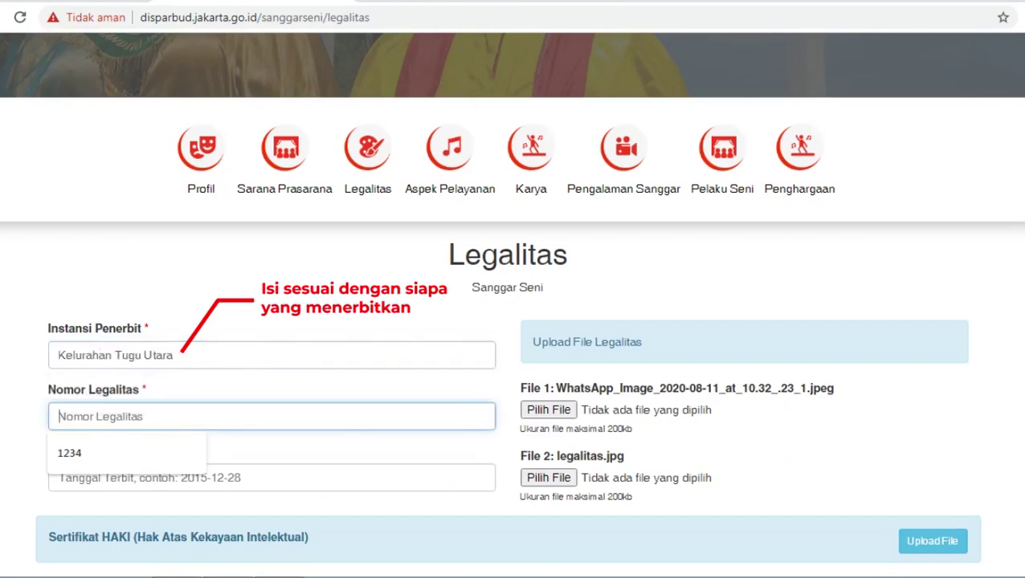
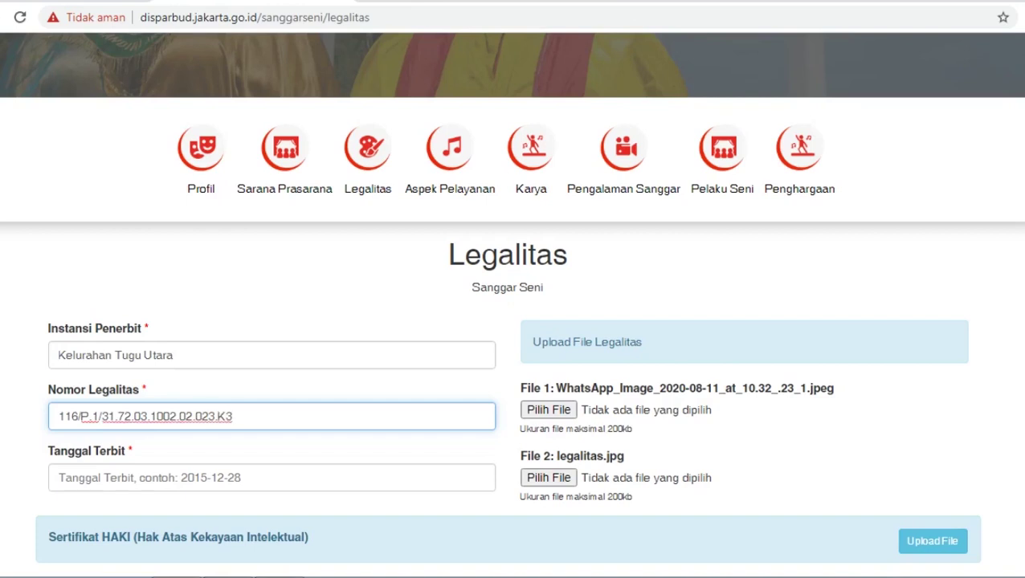
{"action": "left_click", "coordinate": [161, 477]}
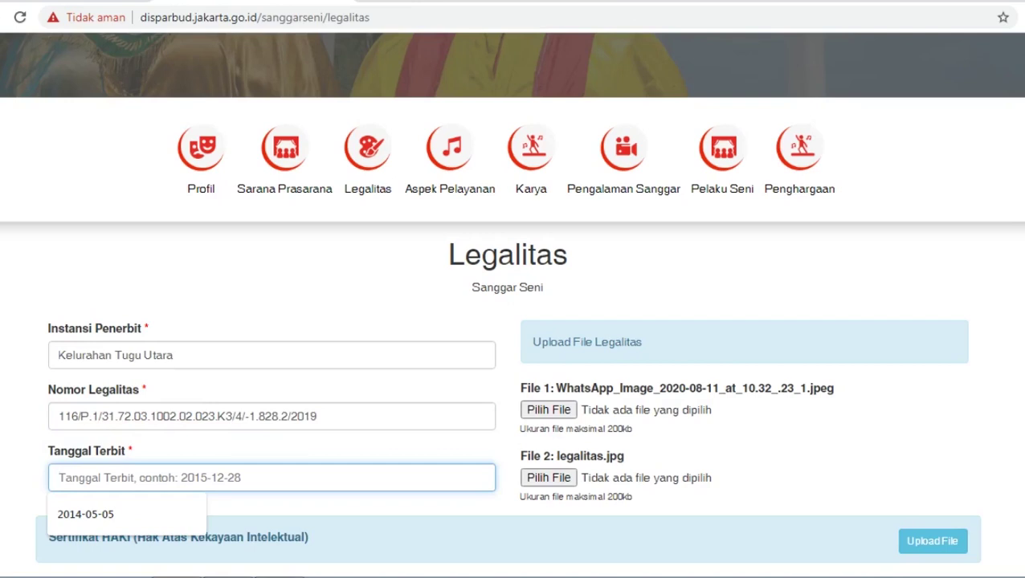
{"action": "type", "text": "2019"}
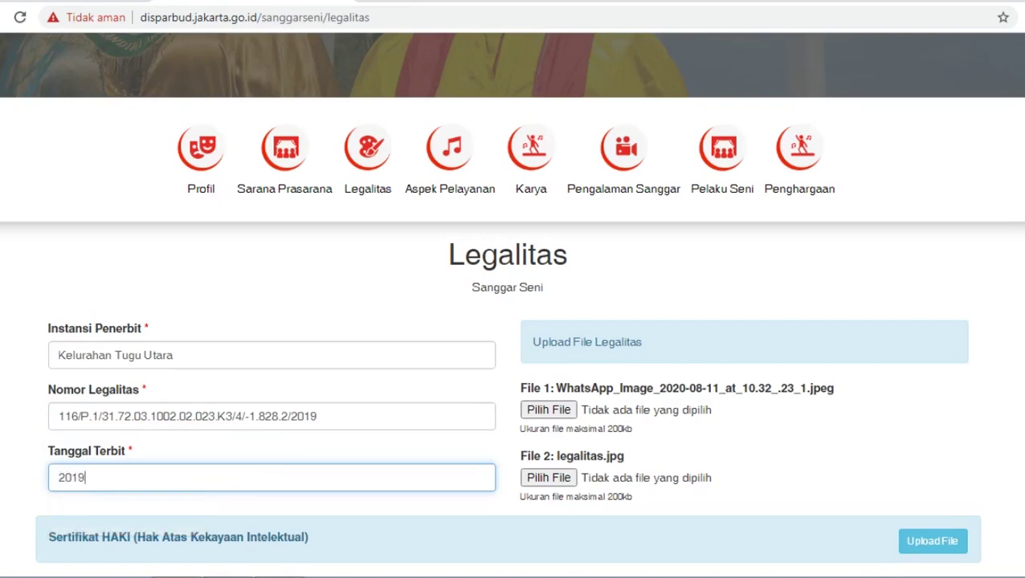
{"action": "type", "text": "-09-05"}
{"action": "left_click", "coordinate": [549, 409]}
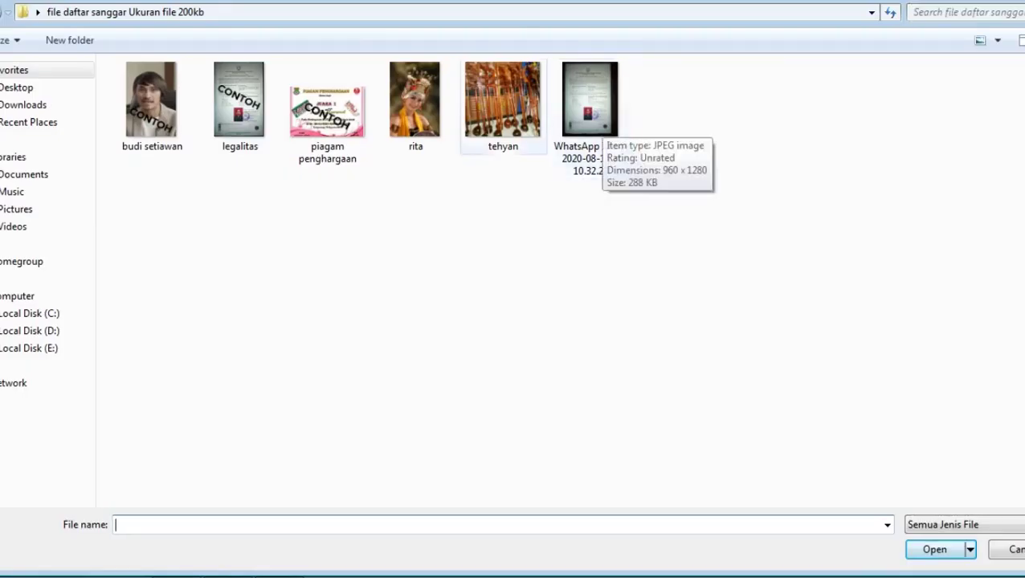
Attach legalitas.jpg as legality File 1 and go to the Aspek Layanan section.
{"action": "left_click", "coordinate": [238, 100]}
{"action": "left_click", "coordinate": [934, 550]}
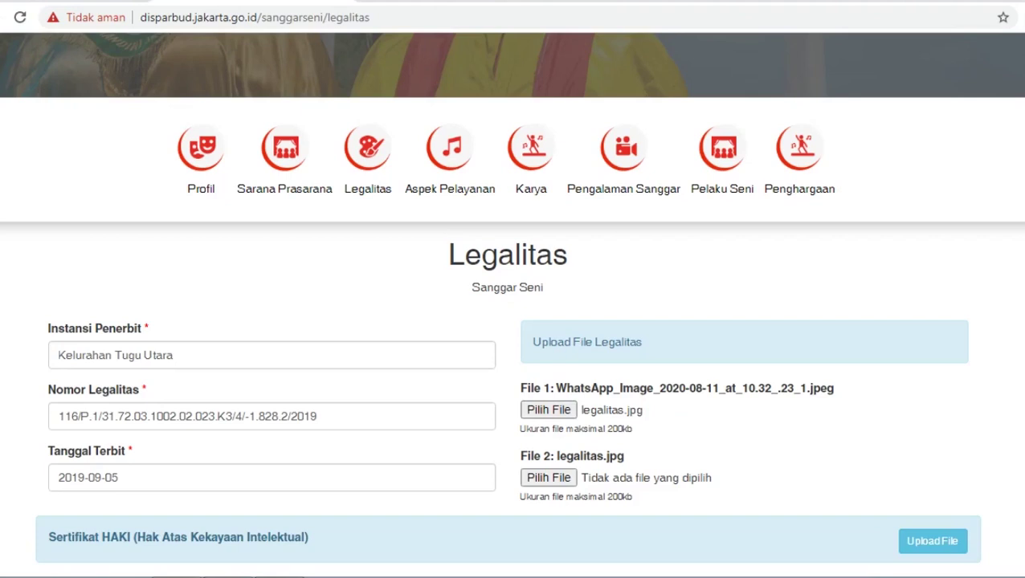
{"action": "scroll", "coordinate": [512, 321], "scroll_direction": "down", "scroll_amount": 4}
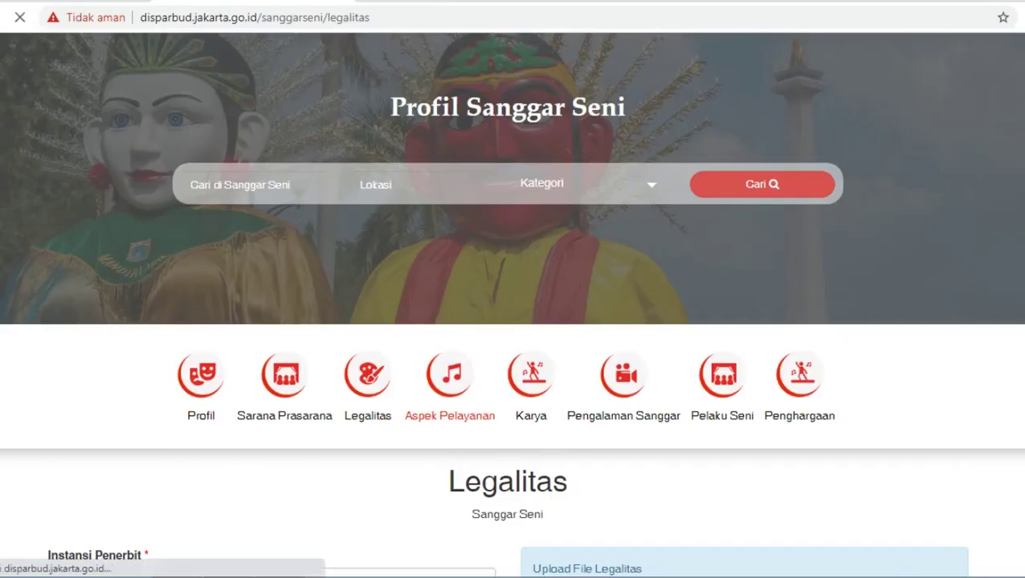
{"action": "left_click", "coordinate": [448, 401]}
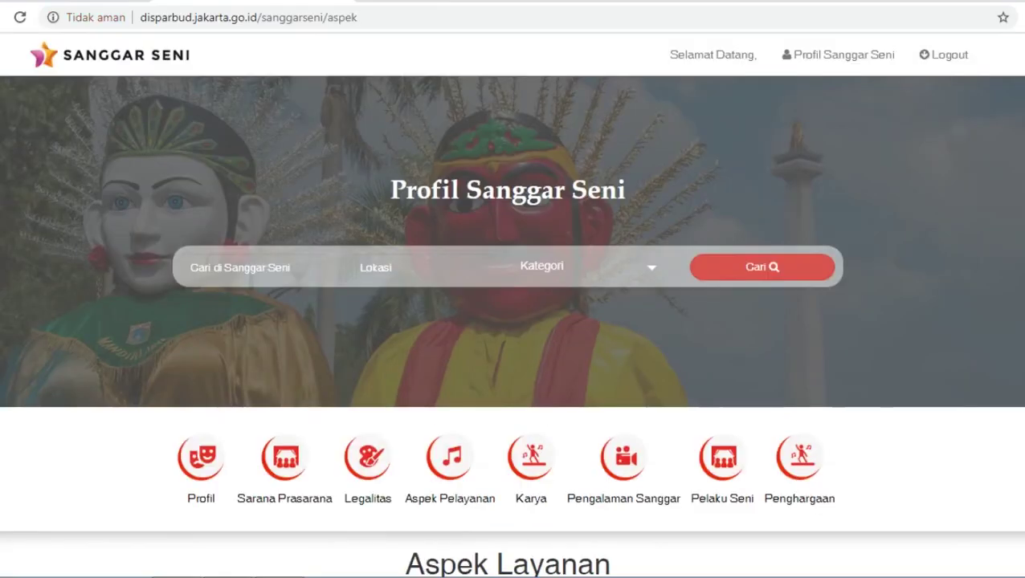
Start a new service entry titled Latihan Rutin with schedule Senin dan Sabtu.
{"action": "scroll", "coordinate": [512, 289], "scroll_direction": "down", "scroll_amount": 3}
{"action": "left_click", "coordinate": [507, 394]}
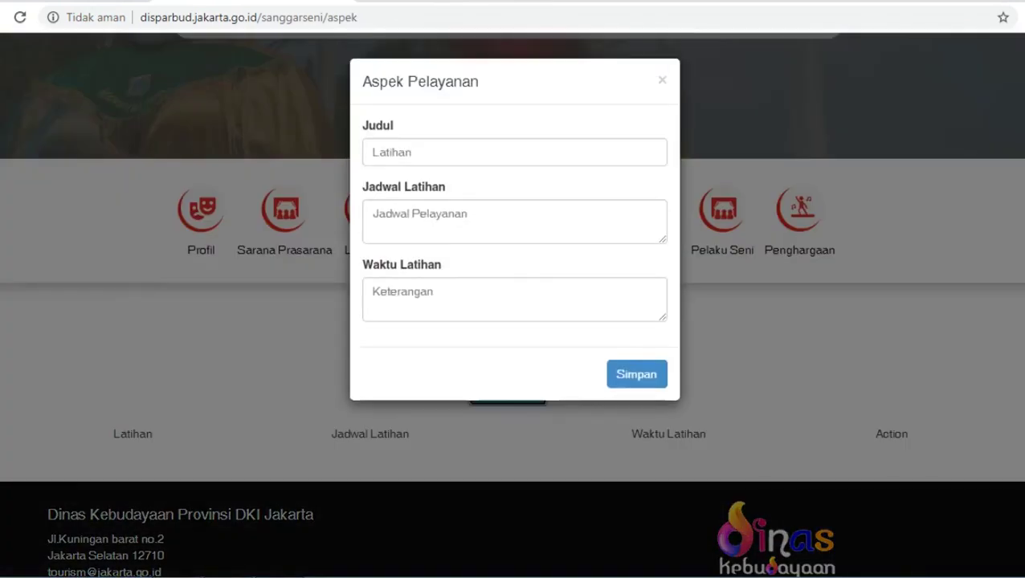
{"action": "type", "text": "Latihan R"}
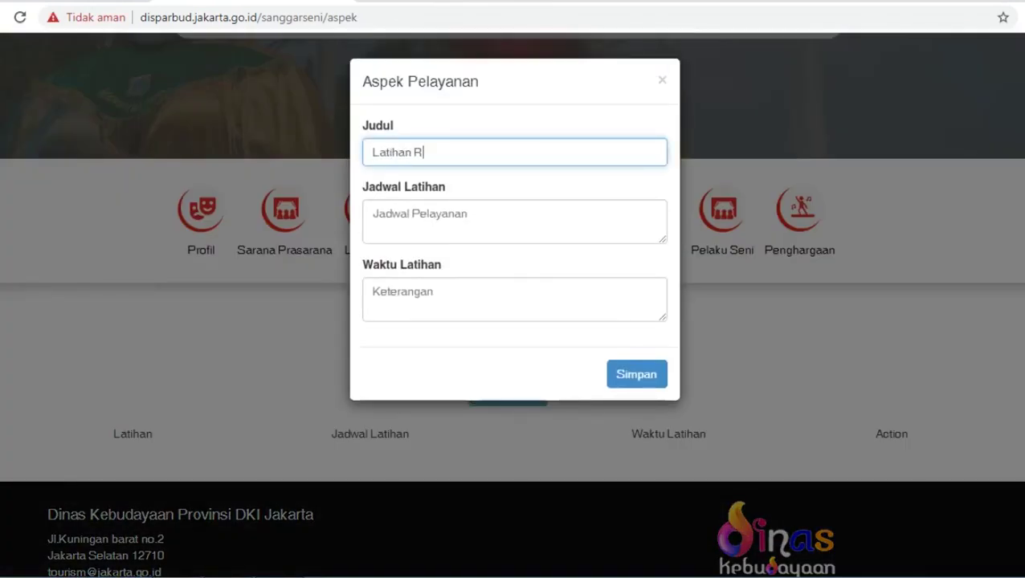
{"action": "type", "text": "utin"}
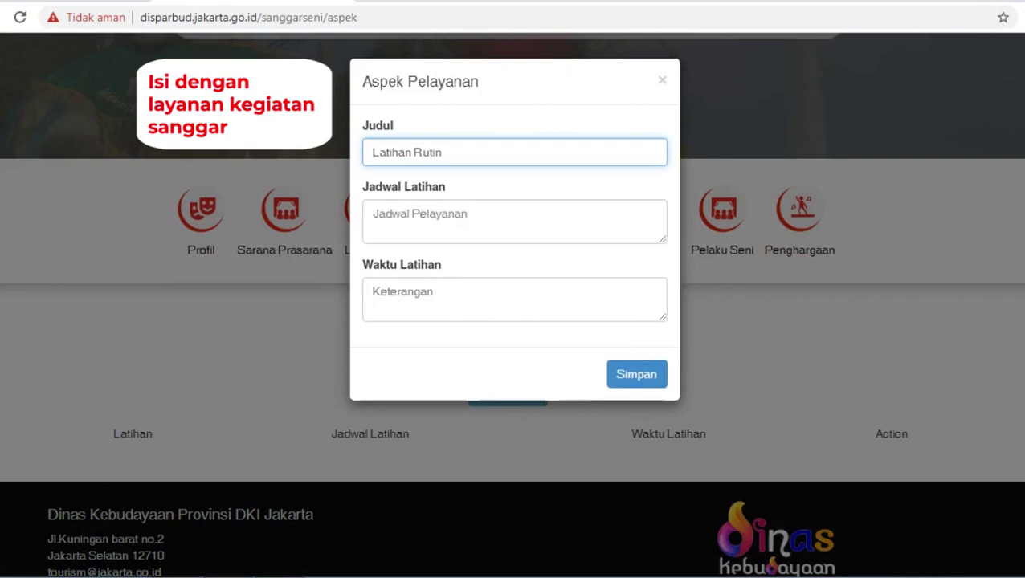
{"action": "left_click", "coordinate": [514, 221]}
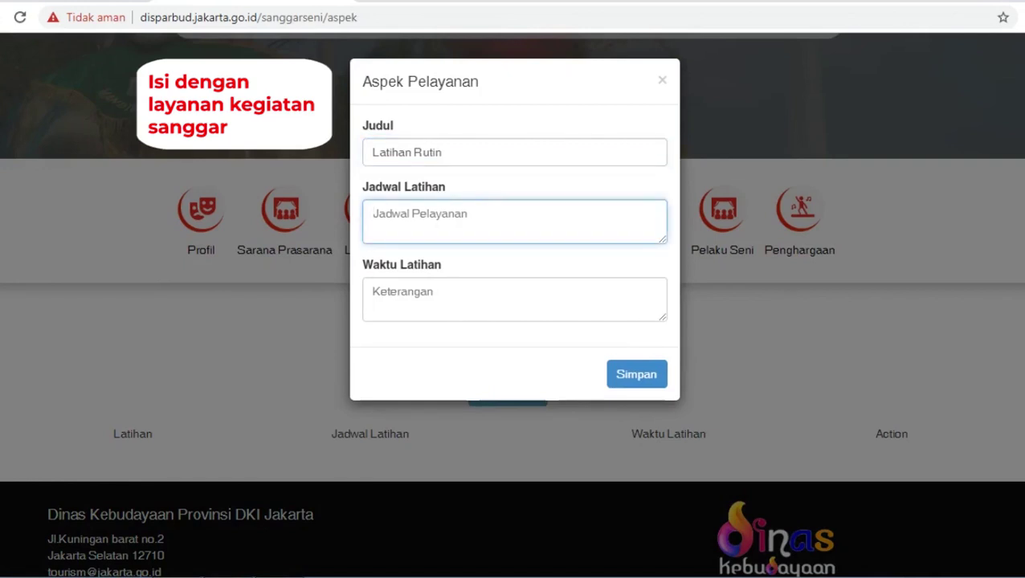
{"action": "type", "text": "S"}
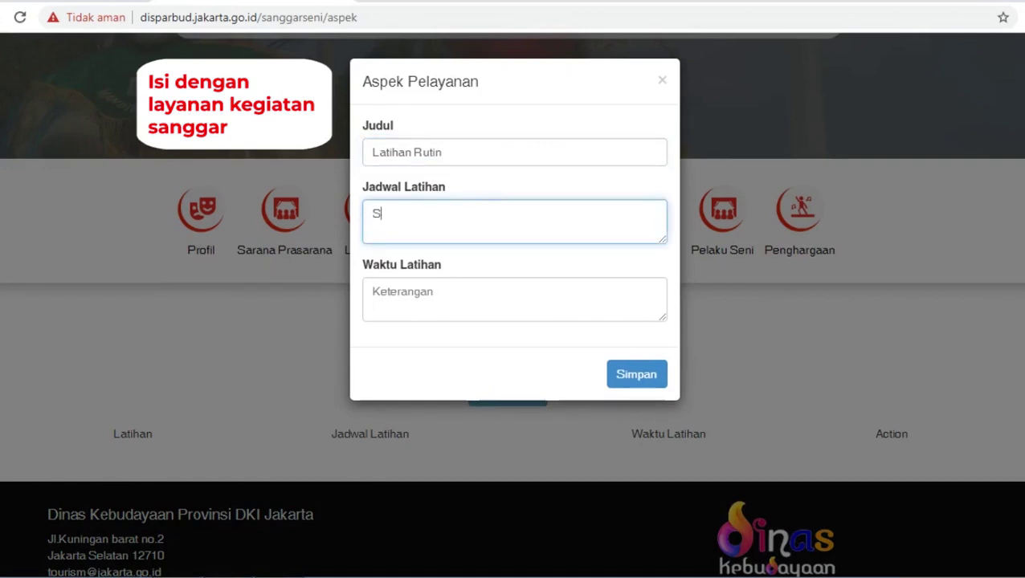
{"action": "type", "text": "enin dan Sabtu"}
Set the training time to 08:00 – 11:00 Wib and save the entry.
{"action": "left_click", "coordinate": [514, 298]}
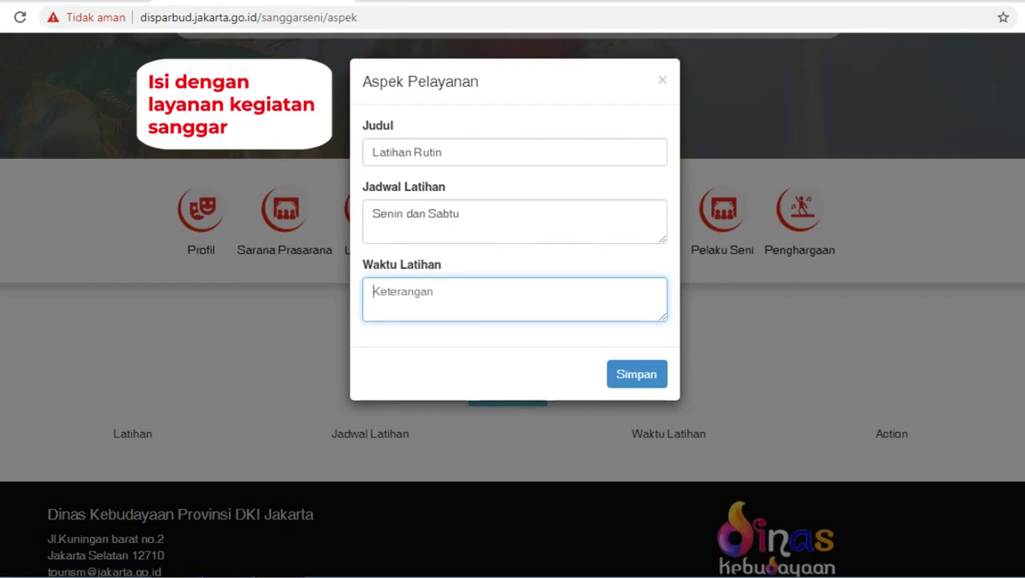
{"action": "type", "text": "08 :00"}
{"action": "key", "text": "BackSpace"}
{"action": "key", "text": "BackSpace"}
{"action": "key", "text": "BackSpace"}
{"action": "type", "text": ": 00 wib -"}
{"action": "key", "text": "BackSpace"}
{"action": "key", "text": "BackSpace"}
{"action": "key", "text": "BackSpace"}
{"action": "key", "text": "BackSpace"}
{"action": "key", "text": "BackSpace"}
{"action": "type", "text": "Wi"}
{"action": "key", "text": "BackSpace"}
{"action": "key", "text": "BackSpace"}
{"action": "type", "text": "- "}
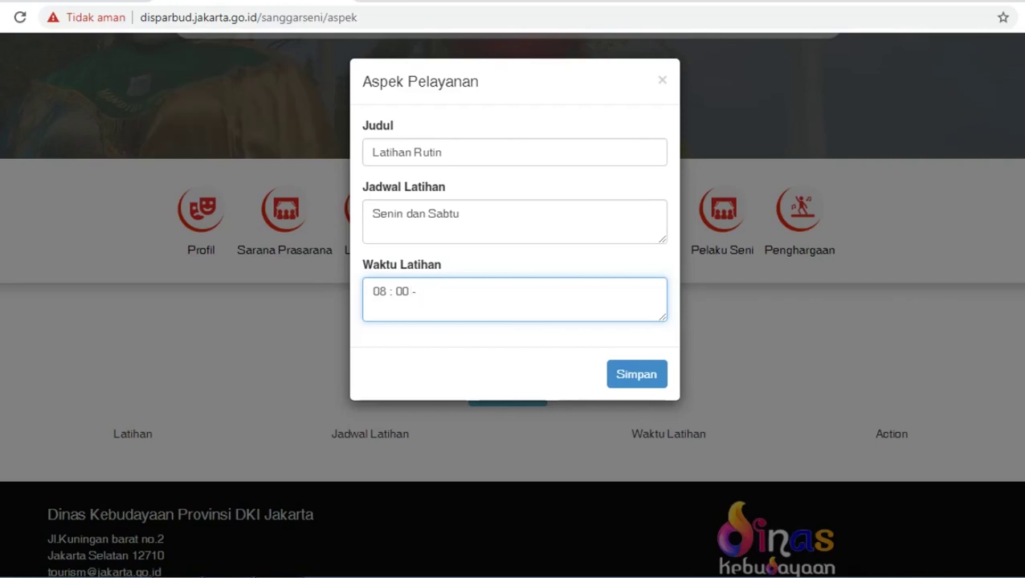
{"action": "type", "text": "0"}
{"action": "key", "text": "BackSpace"}
{"action": "type", "text": "11 : 00 Wib"}
{"action": "left_click", "coordinate": [636, 374]}
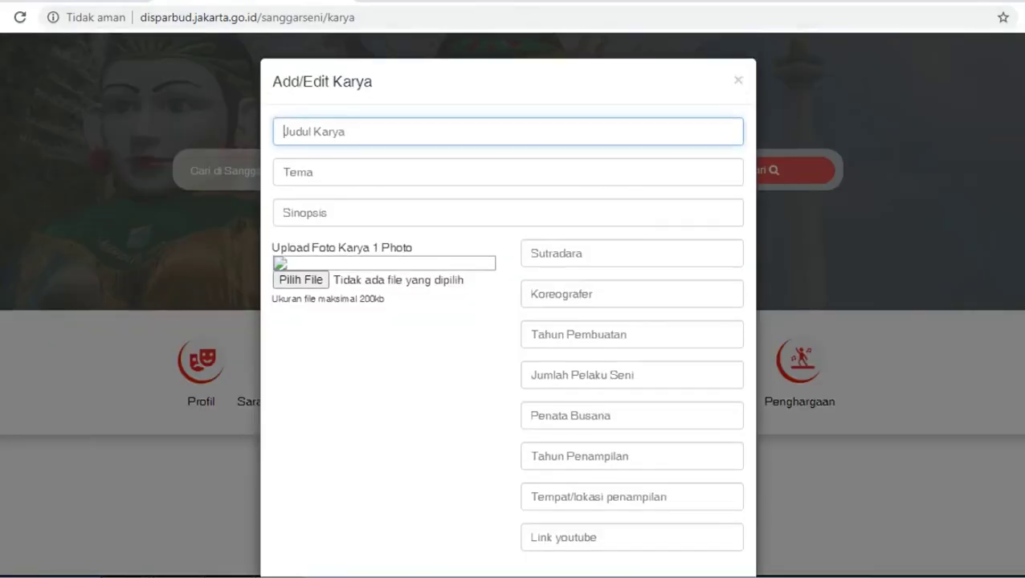
Enter title 'Lenong Betawi Cinta Segitiga', theme Romantis, and the Betawi jawara love-story synopsis.
{"action": "type", "text": "Lenong Betawi "}
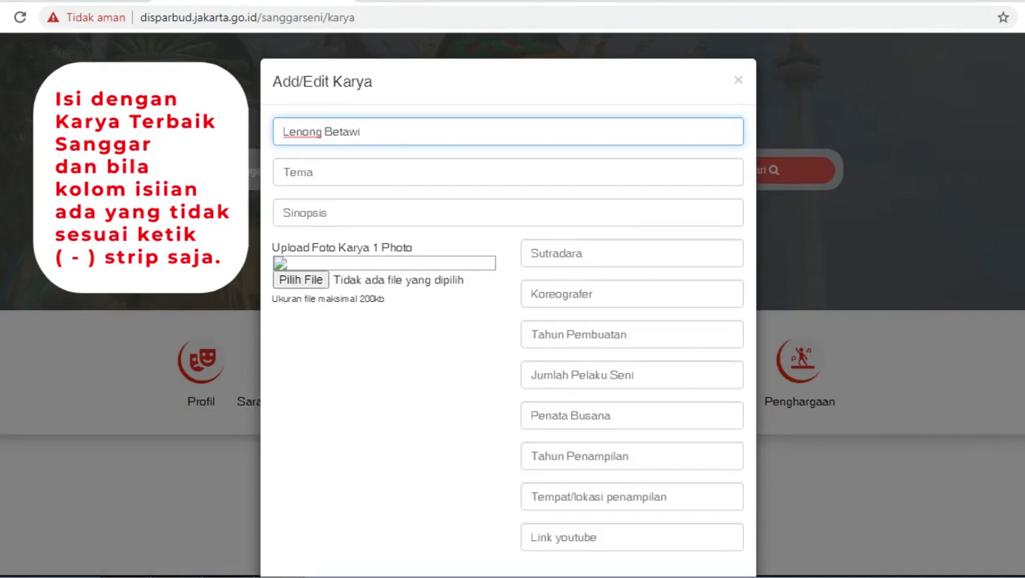
{"action": "type", "text": "Cinta Segitiga"}
{"action": "left_click", "coordinate": [321, 172]}
{"action": "type", "text": "Romantis"}
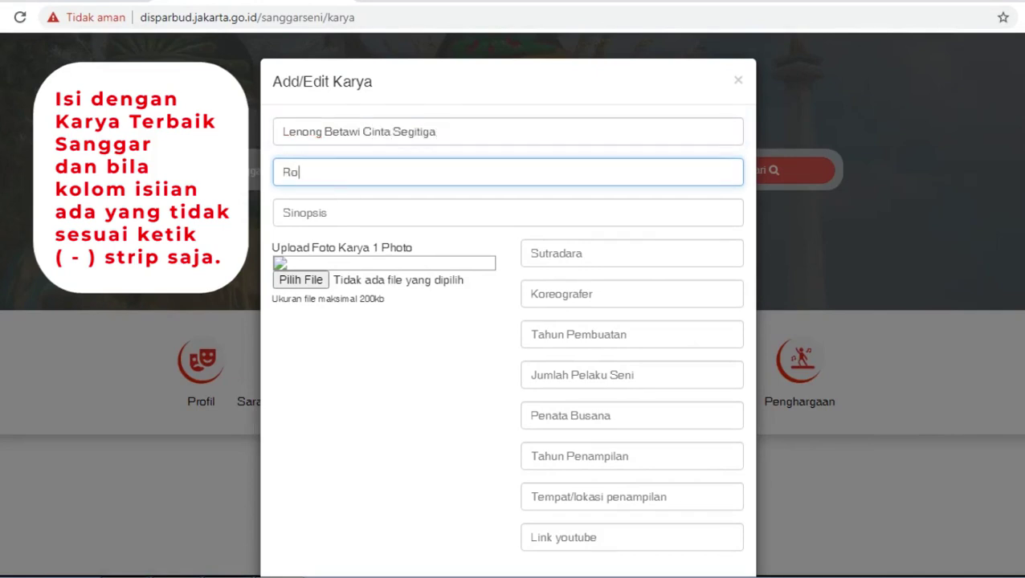
{"action": "left_click", "coordinate": [305, 213]}
{"action": "type", "text": "Menceritakan "}
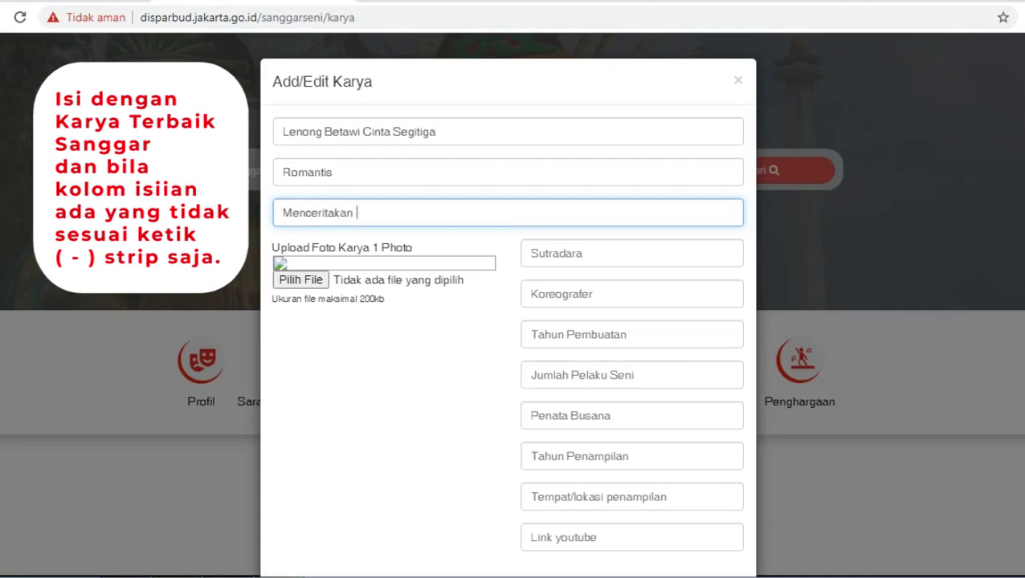
{"action": "type", "text": "Kisah Cinta Para Jawa"}
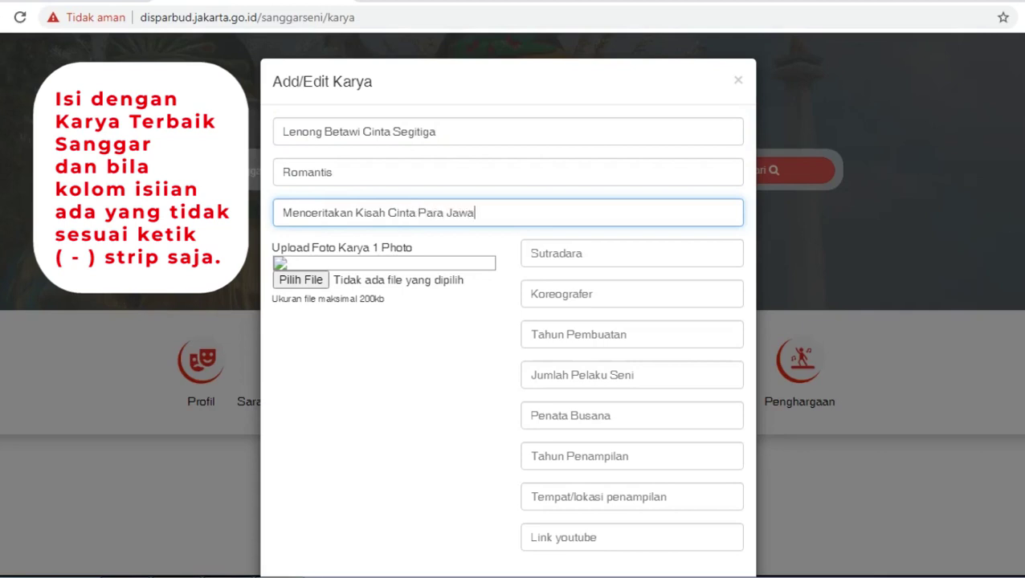
{"action": "type", "text": "ra Ditanah Betawi"}
{"action": "left_click", "coordinate": [562, 253]}
Enter the director's name, choreographer '-', creation year 2019 and 10 performers.
{"action": "type", "text": "Budi"}
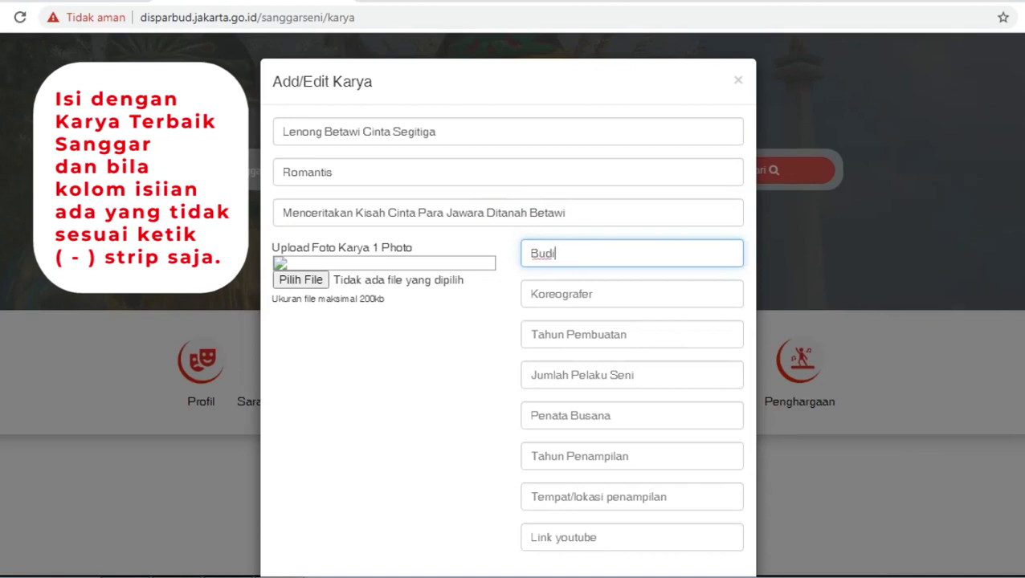
{"action": "key", "text": "Tab"}
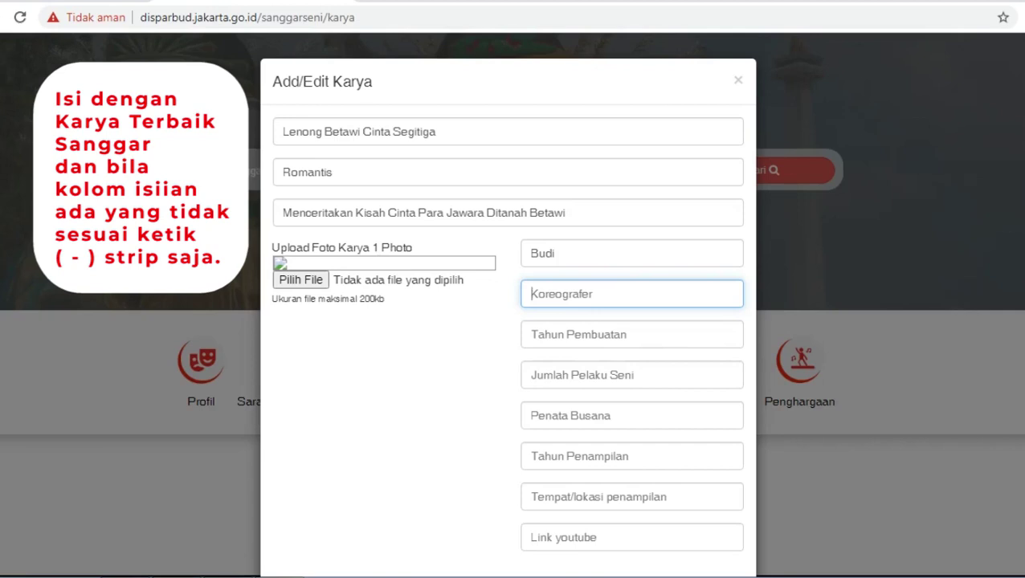
{"action": "type", "text": "-"}
{"action": "key", "text": "Tab"}
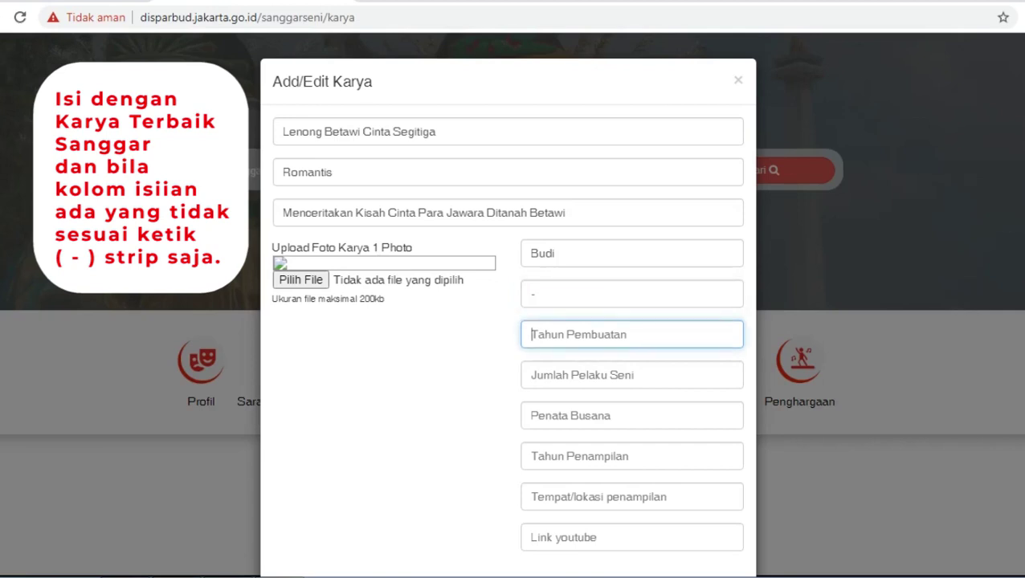
{"action": "type", "text": "2019"}
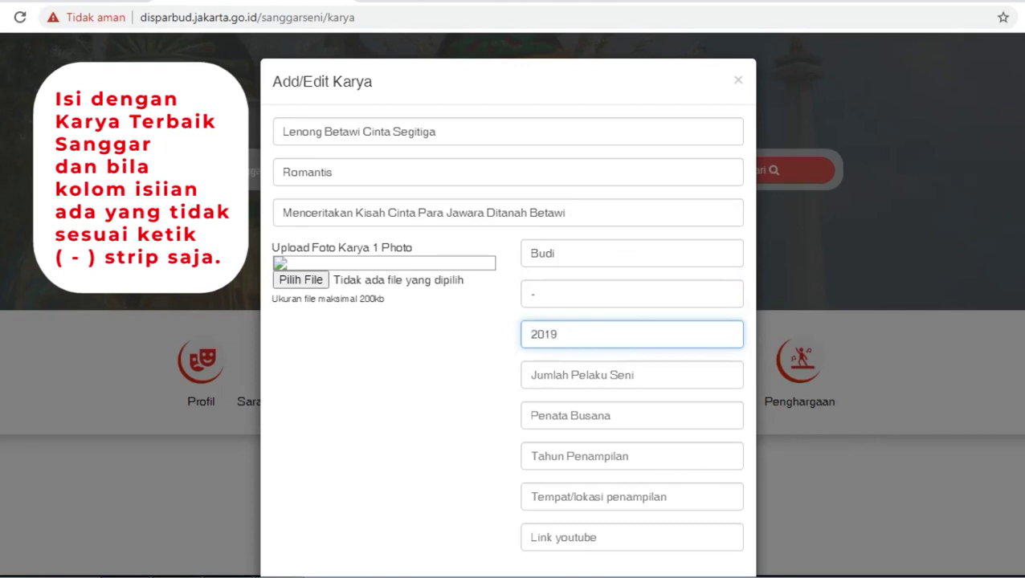
{"action": "key", "text": "Tab"}
{"action": "type", "text": "10"}
{"action": "key", "text": "Tab"}
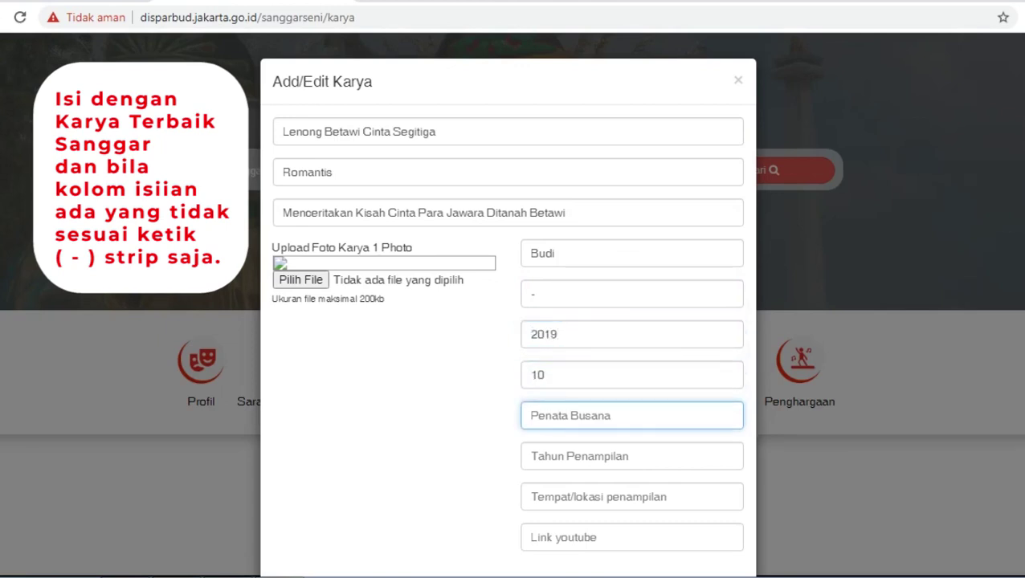
Enter another contributor's name, performance year 2019, venue Kota Tua and the YouTube link placeholder.
{"action": "type", "text": "Rian"}
{"action": "key", "text": "Tab"}
{"action": "type", "text": "2019"}
{"action": "key", "text": "Tab"}
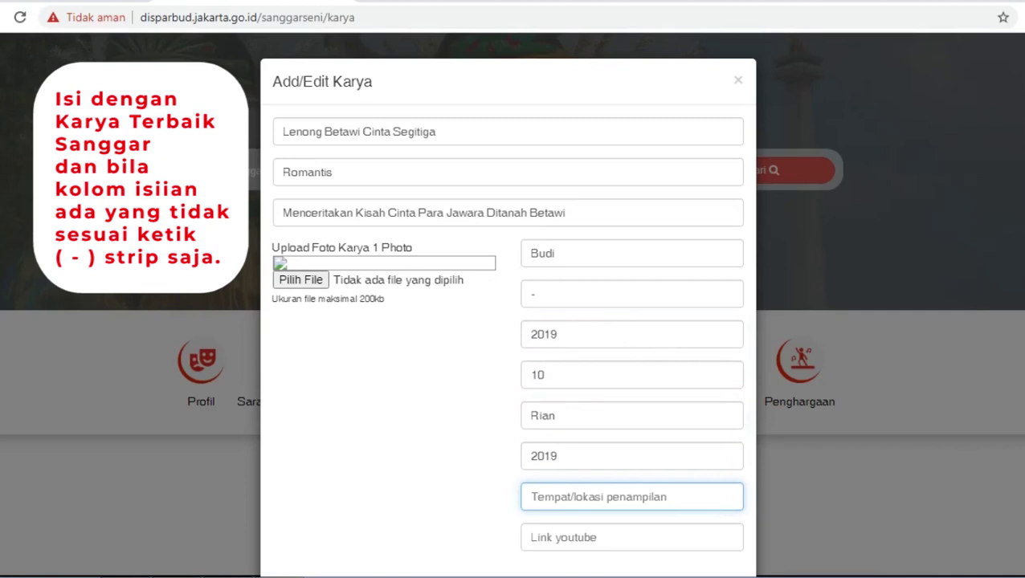
{"action": "type", "text": "Kota Tua"}
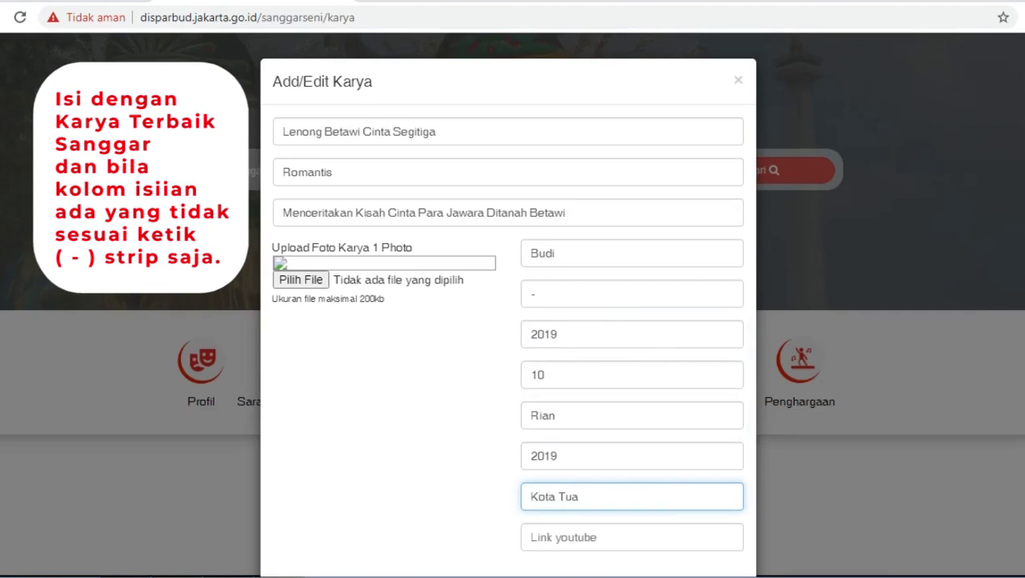
{"action": "key", "text": "Tab"}
{"action": "type", "text": "C"}
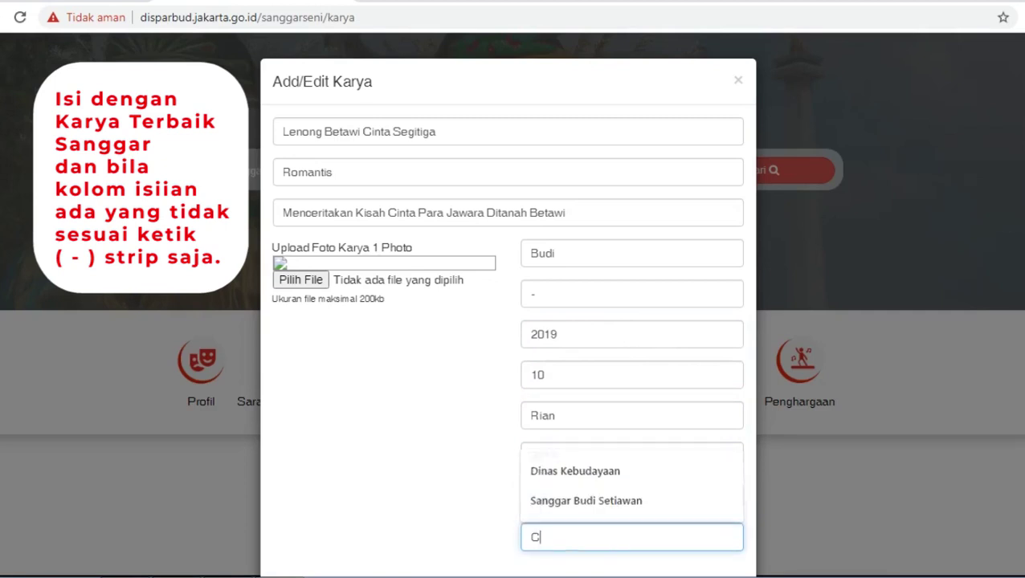
{"action": "type", "text": "opy Link Dari Akun Youtube"}
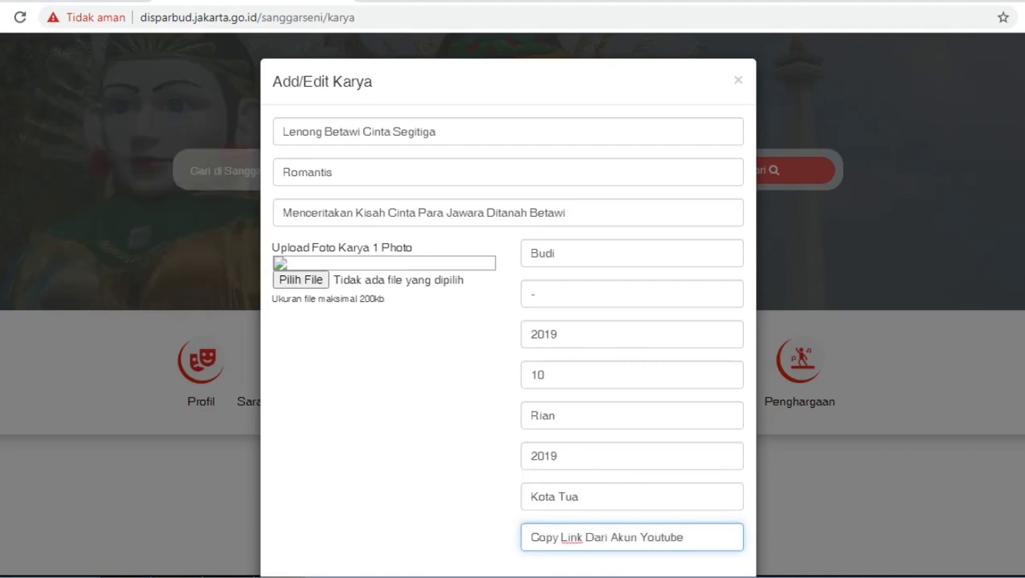
Attach Lenong.jpg as the work's photo and save the Karya entry.
{"action": "left_click", "coordinate": [300, 279]}
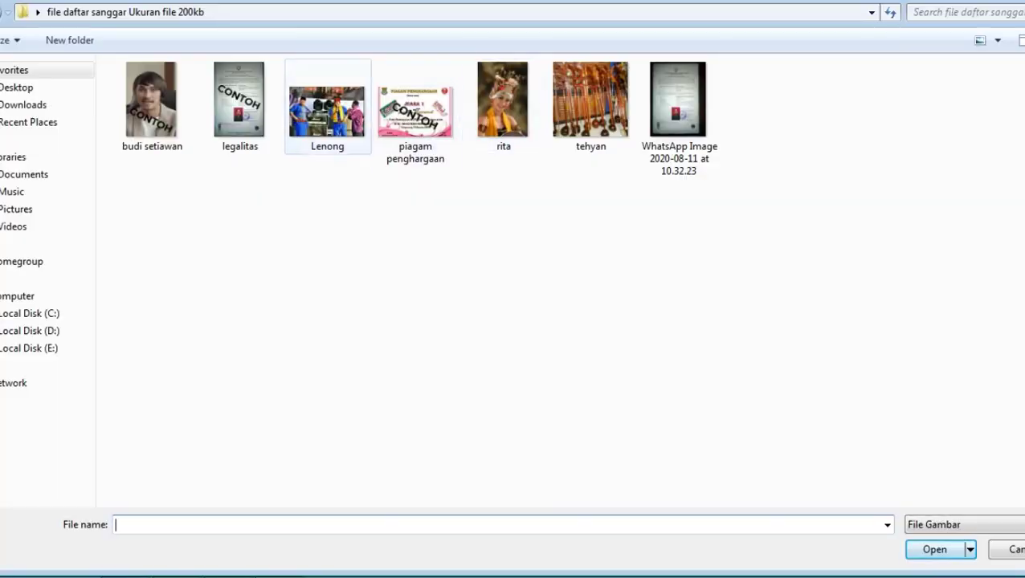
{"action": "double_click", "coordinate": [326, 109]}
{"action": "scroll", "coordinate": [507, 321], "scroll_direction": "down", "scroll_amount": 1}
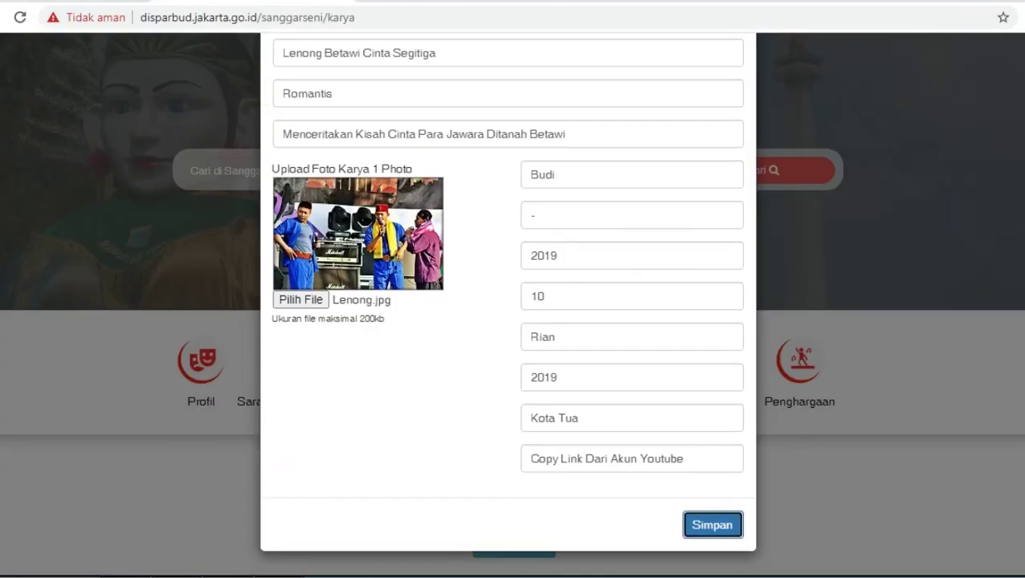
{"action": "left_click", "coordinate": [712, 525]}
{"action": "scroll", "coordinate": [512, 322], "scroll_direction": "down", "scroll_amount": 5}
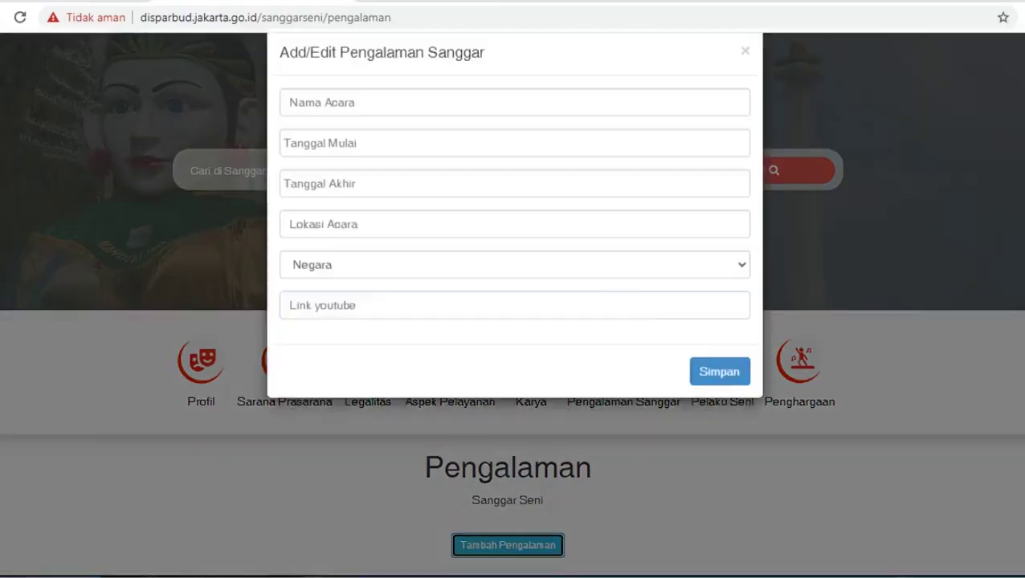
Enter event name Festival Pekan Raya Jakarta and start date 22 May 2019.
{"action": "type", "text": "Festi"}
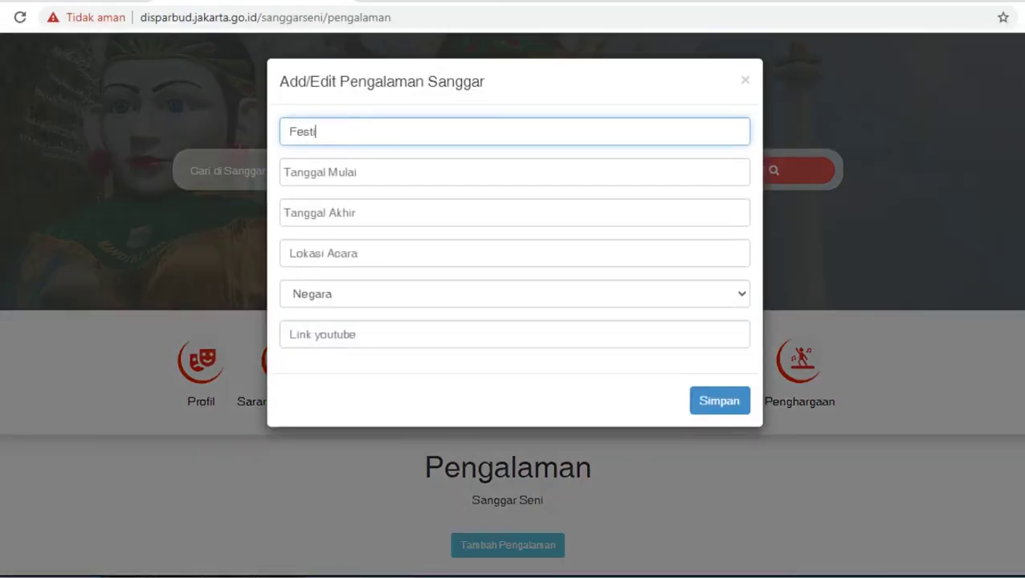
{"action": "type", "text": "val Pekan Raya Jakarta"}
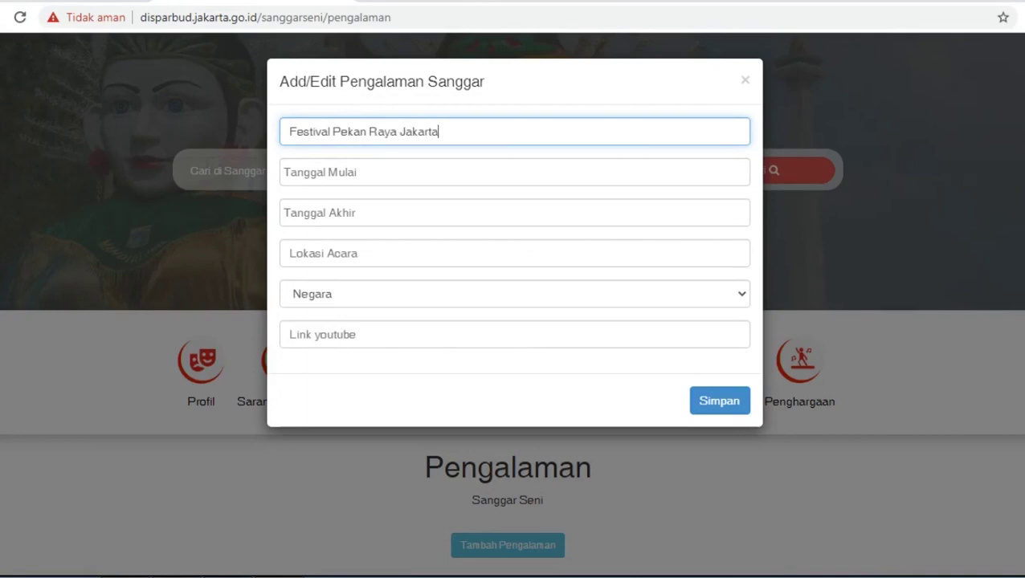
{"action": "key", "text": "Tab"}
{"action": "left_click", "coordinate": [373, 202]}
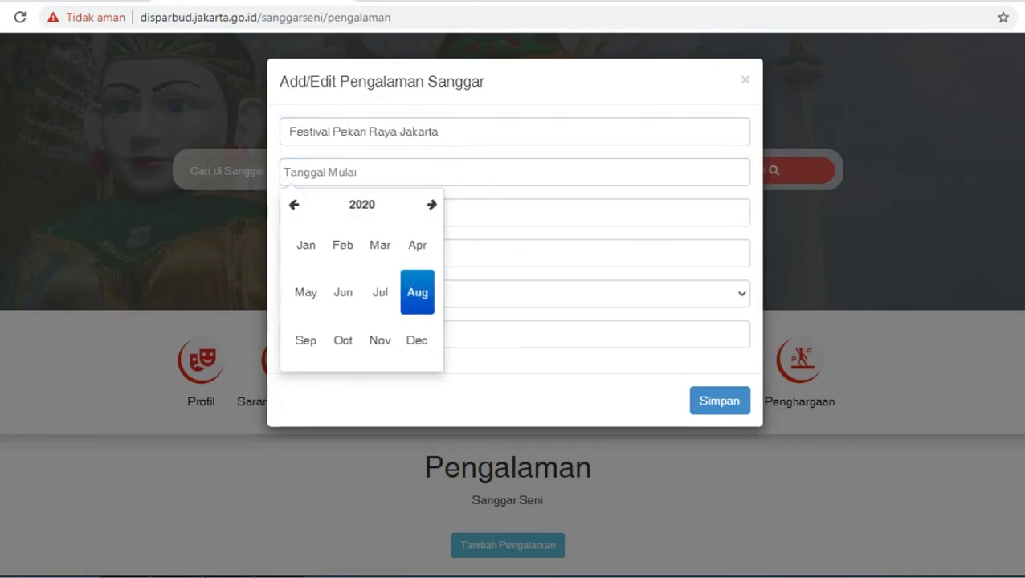
{"action": "left_click", "coordinate": [361, 202]}
{"action": "left_click", "coordinate": [306, 245]}
{"action": "left_click", "coordinate": [306, 292]}
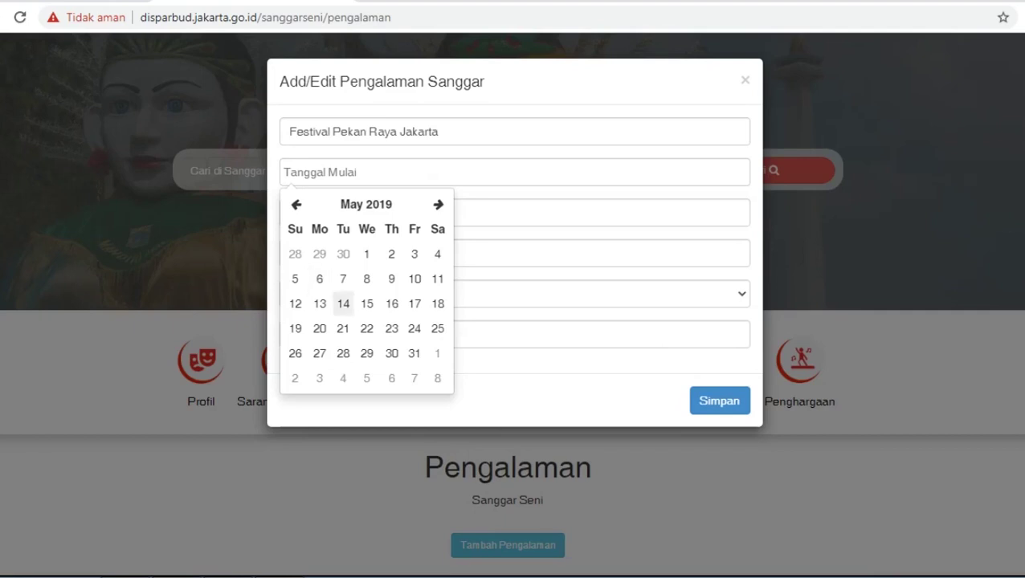
{"action": "left_click", "coordinate": [366, 328]}
Set the event end date to 22 May 2019.
{"action": "key", "text": "Tab"}
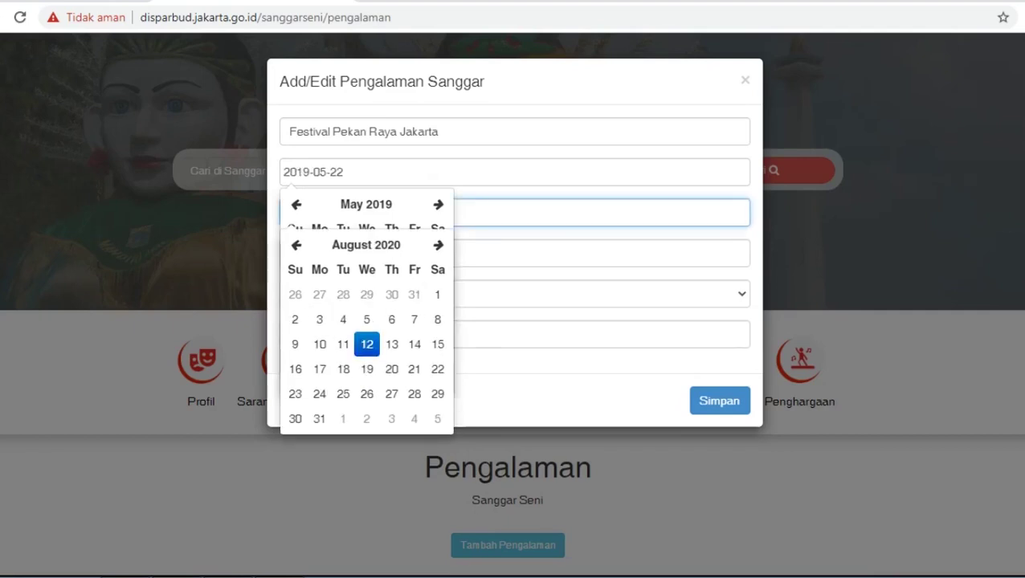
{"action": "left_click", "coordinate": [337, 212]}
{"action": "left_click", "coordinate": [365, 245]}
{"action": "left_click", "coordinate": [361, 245]}
{"action": "left_click", "coordinate": [306, 286]}
{"action": "left_click", "coordinate": [304, 331]}
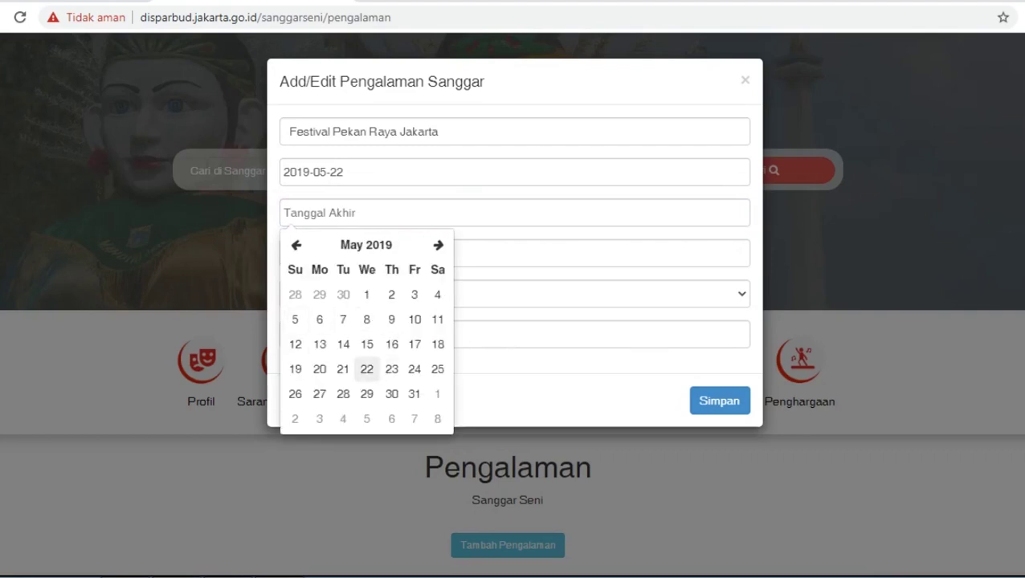
{"action": "left_click", "coordinate": [366, 368]}
Enter location PRJ Kemayoran and select Indonesia as the country.
{"action": "left_click", "coordinate": [321, 253]}
{"action": "type", "text": "K"}
{"action": "key", "text": "BackSpace"}
{"action": "type", "text": "PRJ Kemayoran"}
{"action": "left_click", "coordinate": [514, 294]}
{"action": "key", "text": "i"}
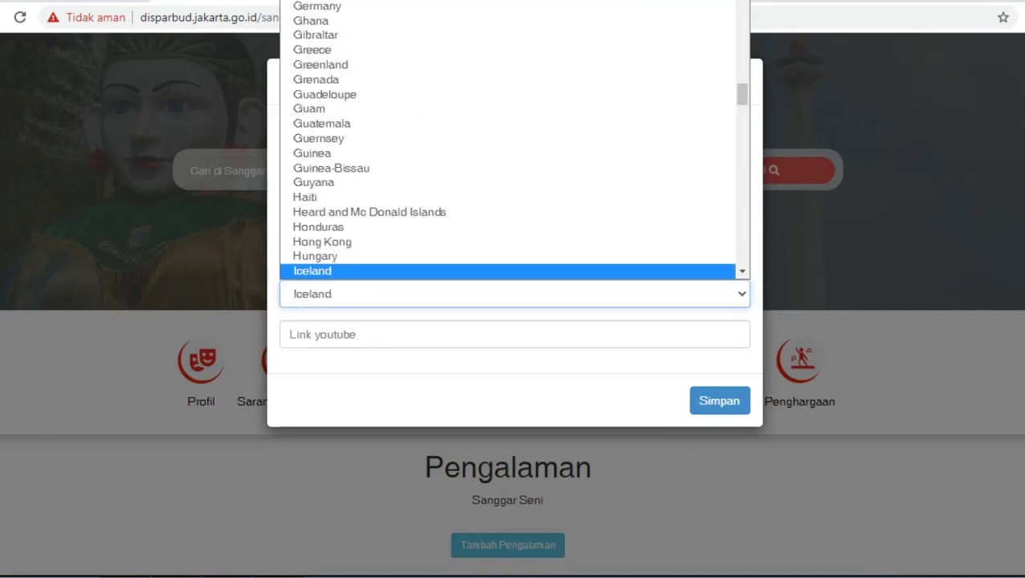
{"action": "scroll", "coordinate": [361, 238], "scroll_direction": "down", "scroll_amount": 5}
{"action": "scroll", "coordinate": [361, 176], "scroll_direction": "up", "scroll_amount": 3}
{"action": "left_click", "coordinate": [321, 119]}
Enter the YouTube link placeholder text and save the experience entry.
{"action": "left_click", "coordinate": [321, 334]}
{"action": "type", "text": "Copy Link Dari Akun Yo"}
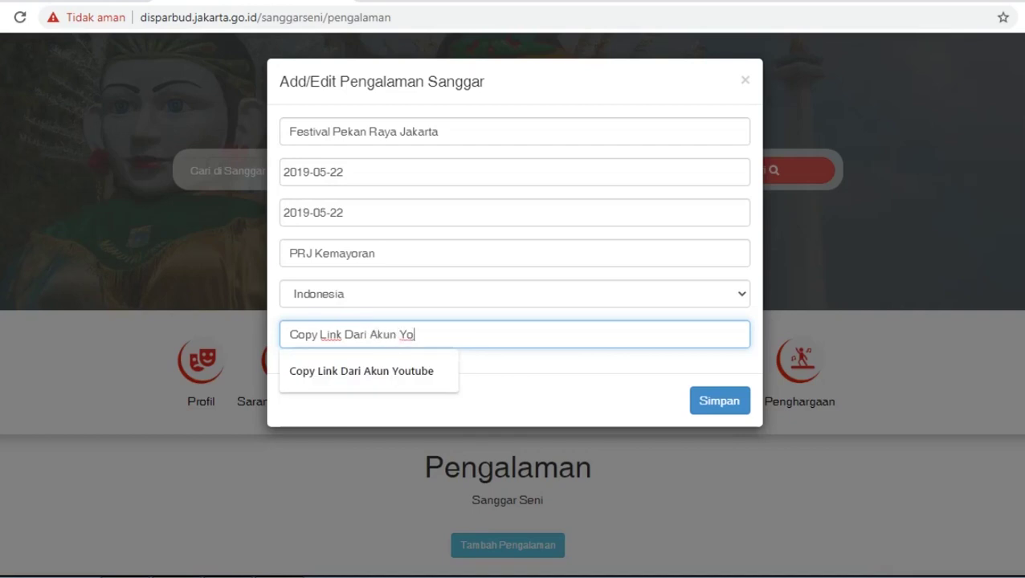
{"action": "type", "text": "tube sanggare"}
{"action": "key", "text": "BackSpace"}
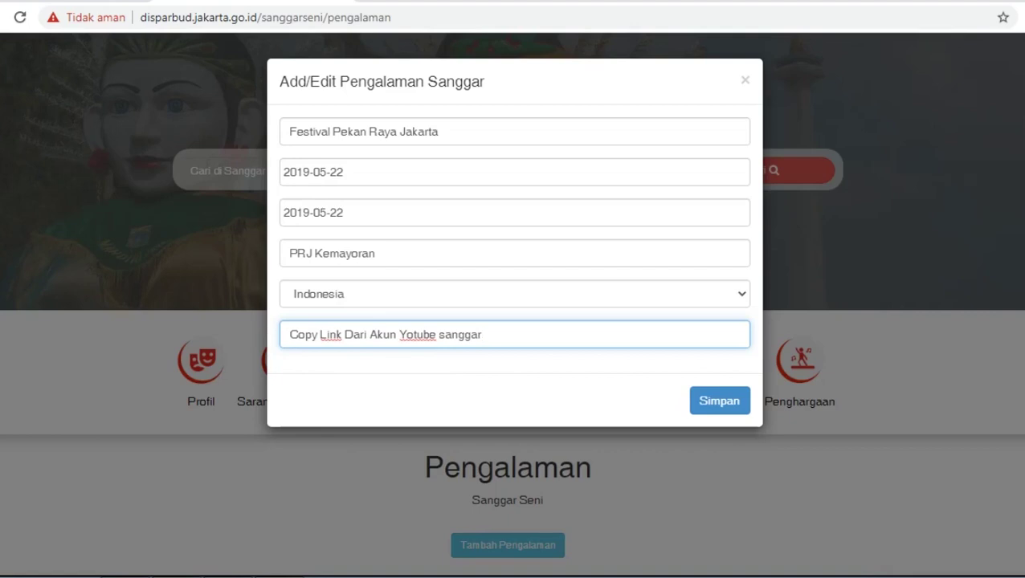
{"action": "left_click", "coordinate": [718, 401]}
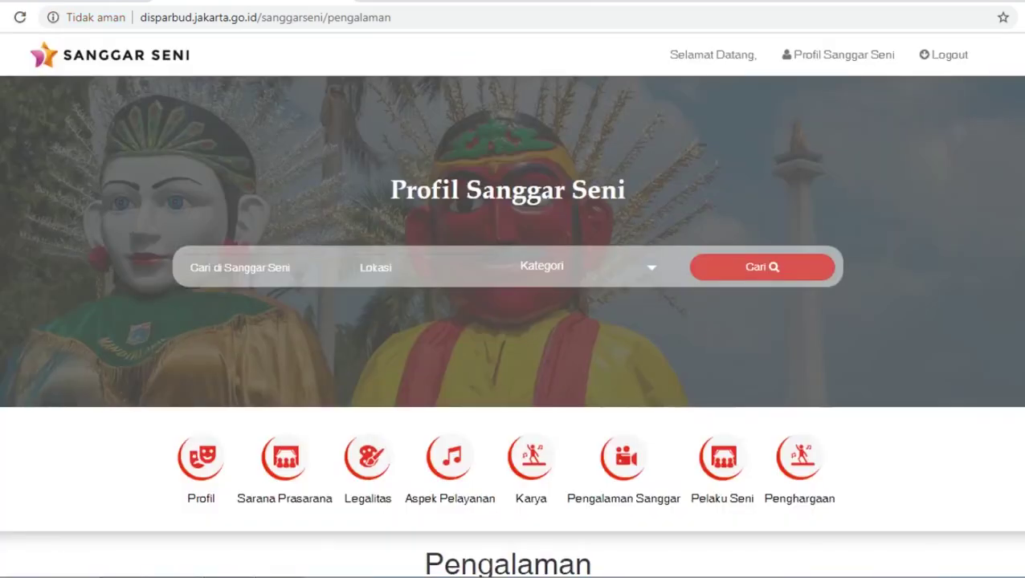
Start a new Pelaku Seni entry with the performer's name, birth date 1994-07-17 and gender Perempuan.
{"action": "scroll", "coordinate": [512, 322], "scroll_direction": "down", "scroll_amount": 4}
{"action": "scroll", "coordinate": [512, 321], "scroll_direction": "up", "scroll_amount": 1}
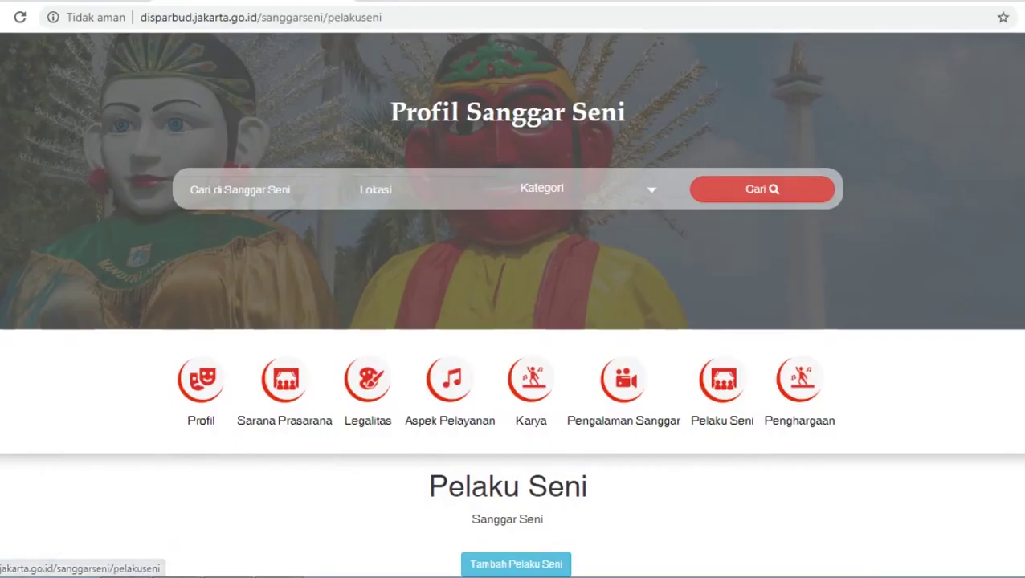
{"action": "scroll", "coordinate": [513, 305], "scroll_direction": "down", "scroll_amount": 2}
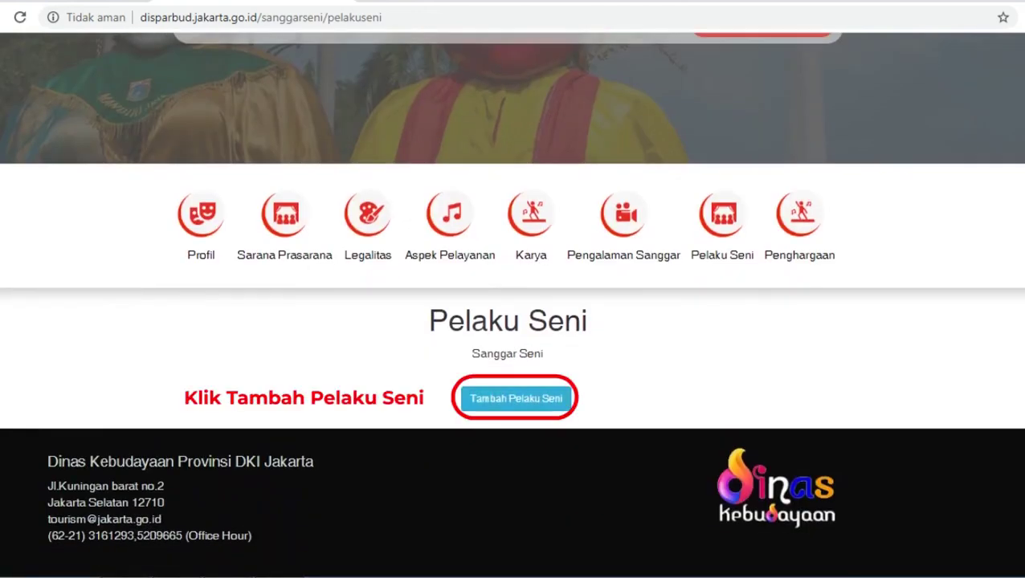
{"action": "left_click", "coordinate": [515, 399]}
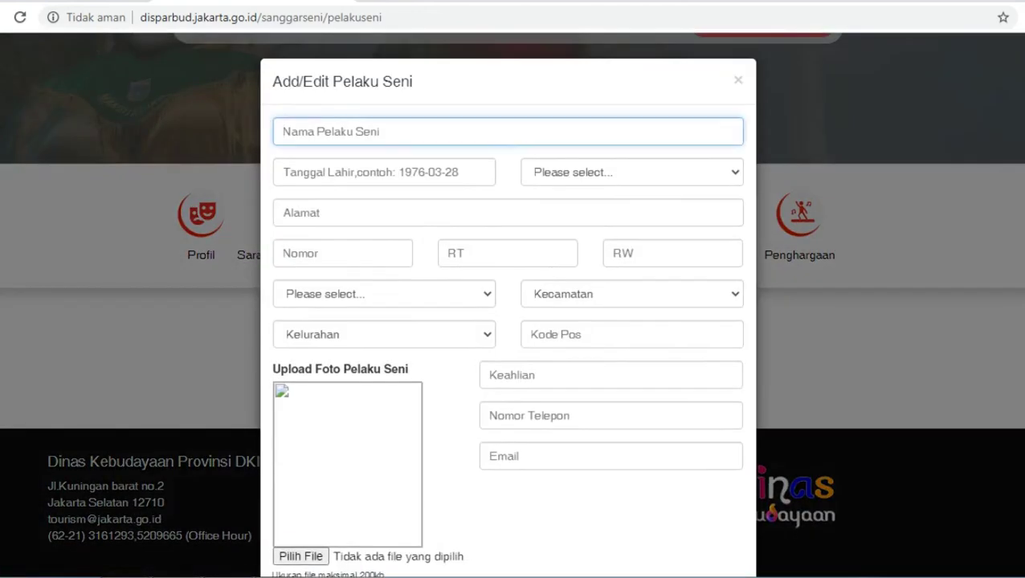
{"action": "type", "text": "Susi"}
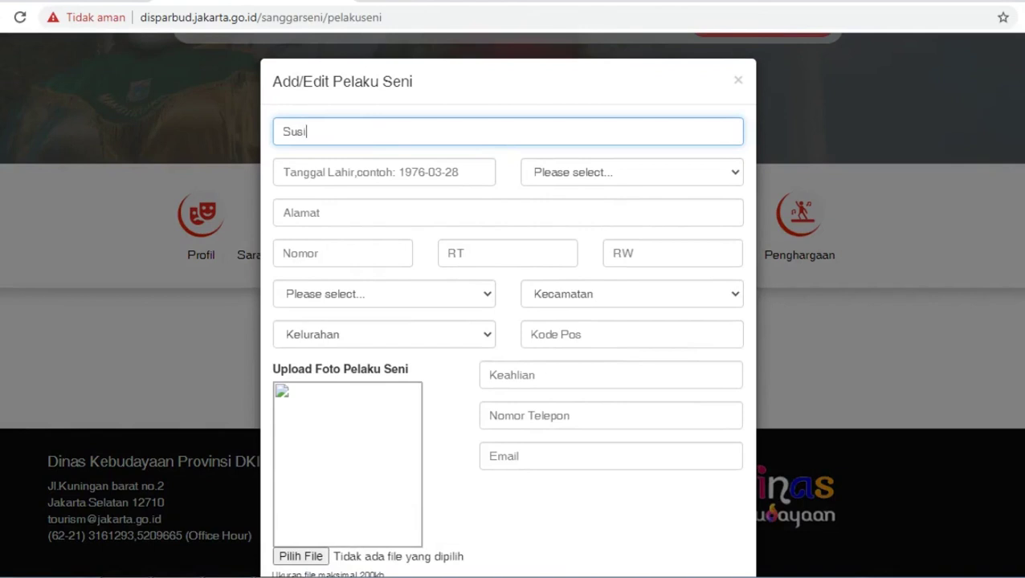
{"action": "left_click", "coordinate": [384, 171]}
{"action": "type", "text": "199"}
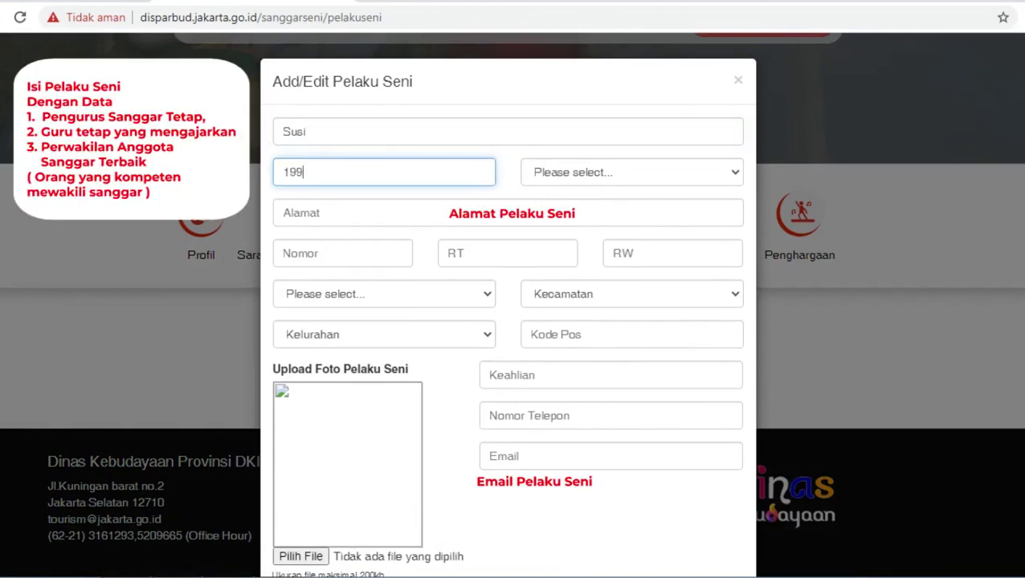
{"action": "type", "text": "4-07-17"}
{"action": "left_click", "coordinate": [631, 172]}
{"action": "left_click", "coordinate": [554, 222]}
Fill in the performer's street address and house number, with RT 001 and RW 001.
{"action": "left_click", "coordinate": [361, 213]}
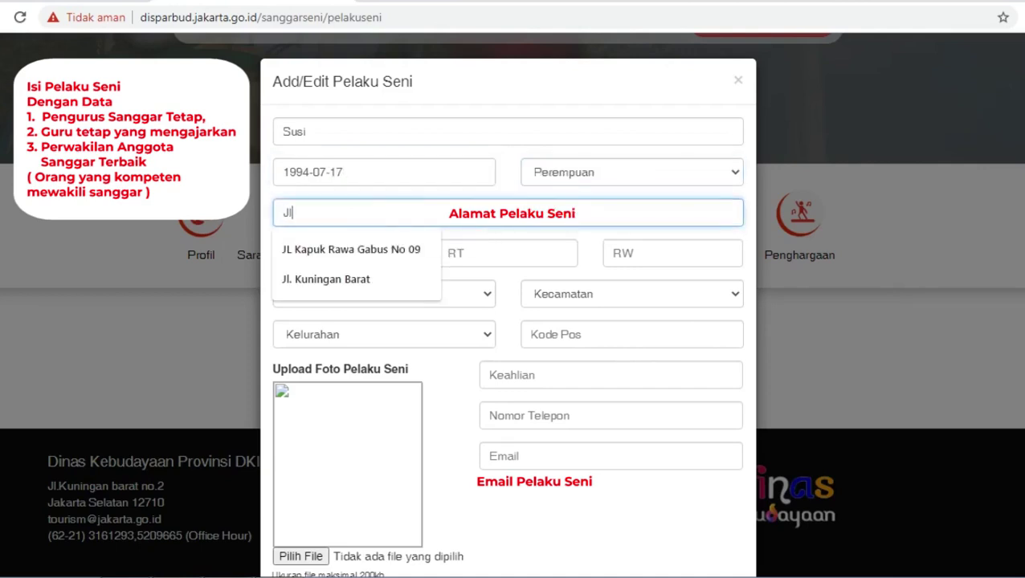
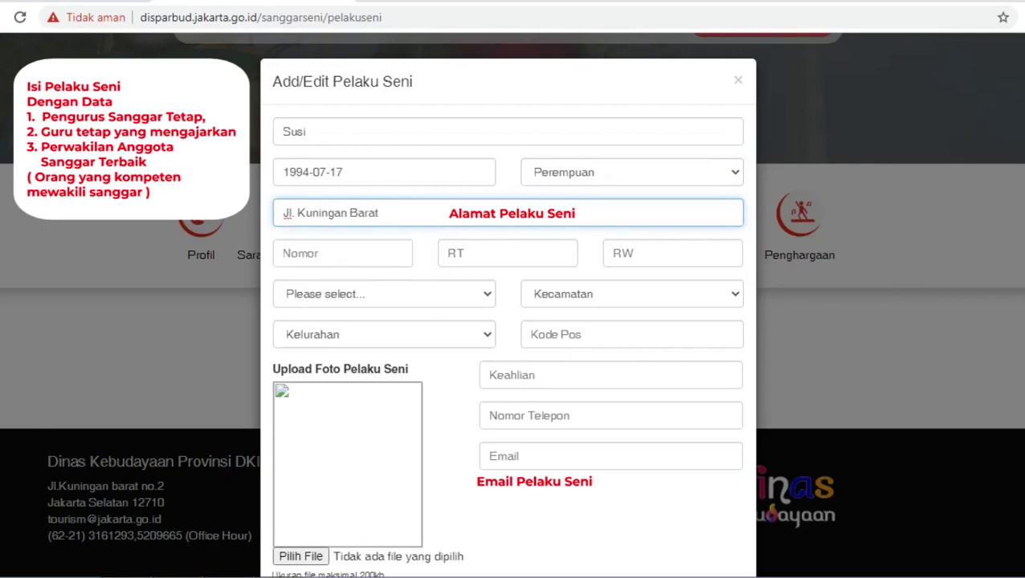
{"action": "key", "text": "Tab"}
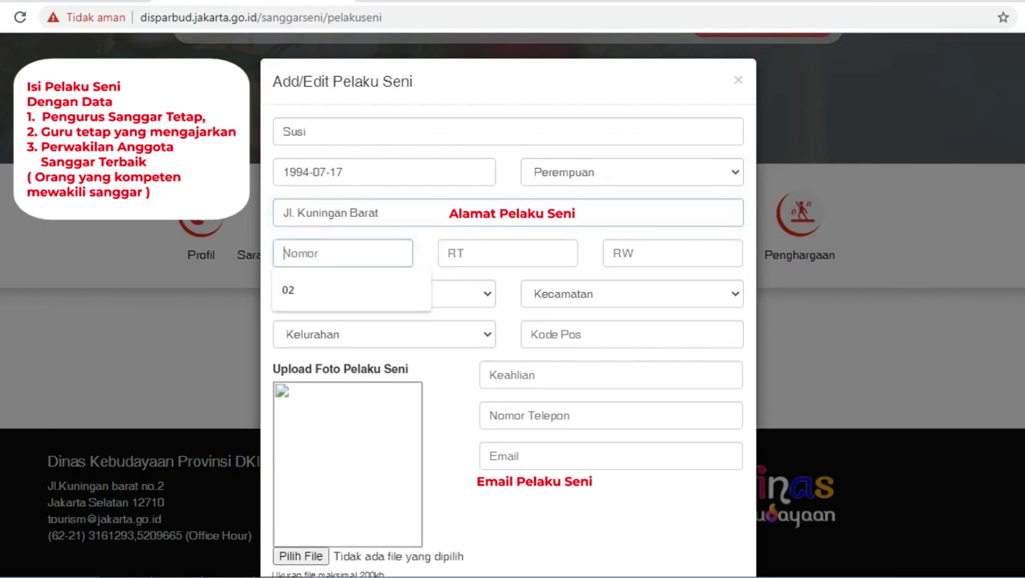
{"action": "type", "text": "02"}
{"action": "key", "text": "Tab"}
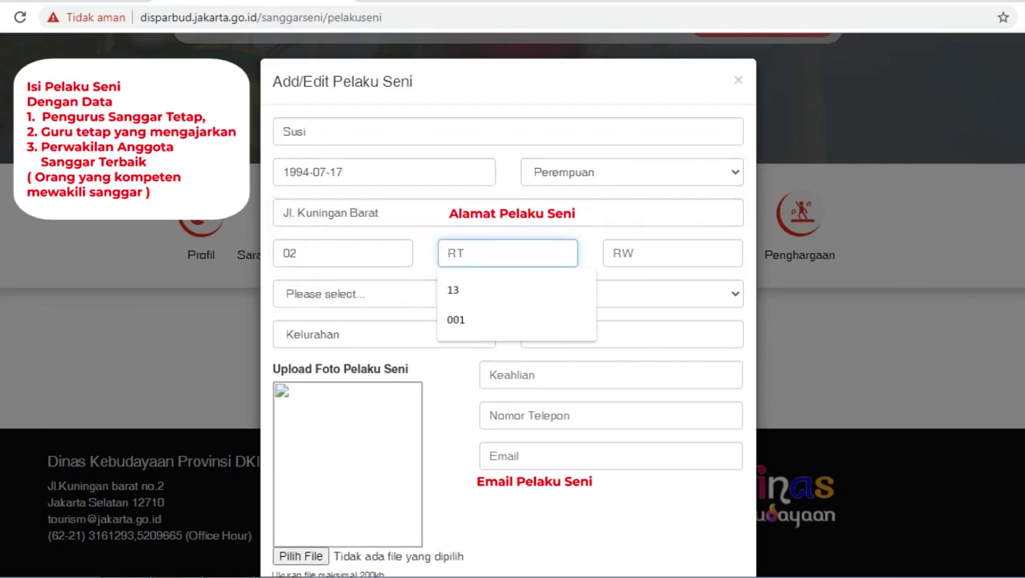
{"action": "type", "text": "001"}
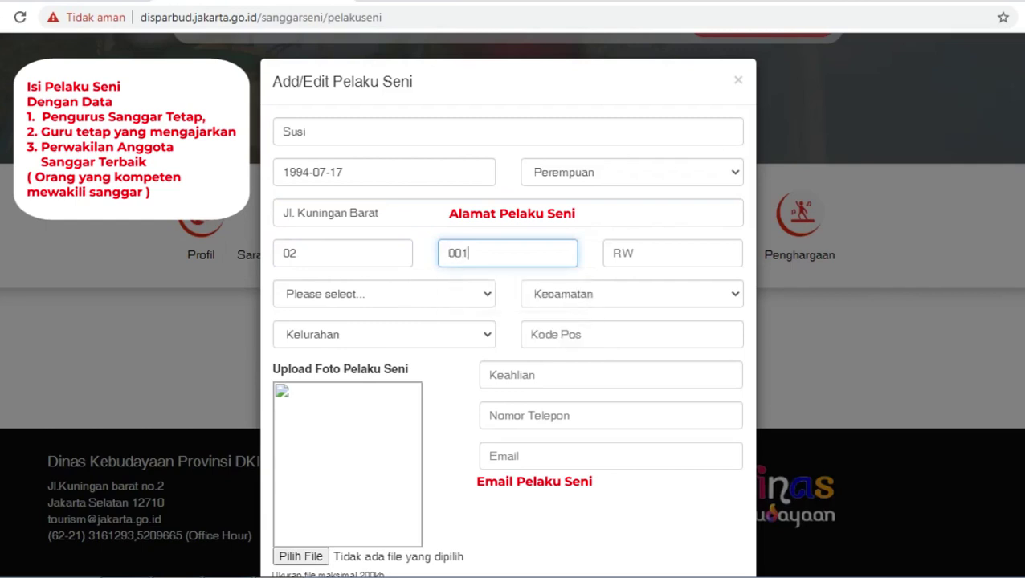
{"action": "key", "text": "Tab"}
{"action": "type", "text": "001"}
{"action": "left_click", "coordinate": [384, 294]}
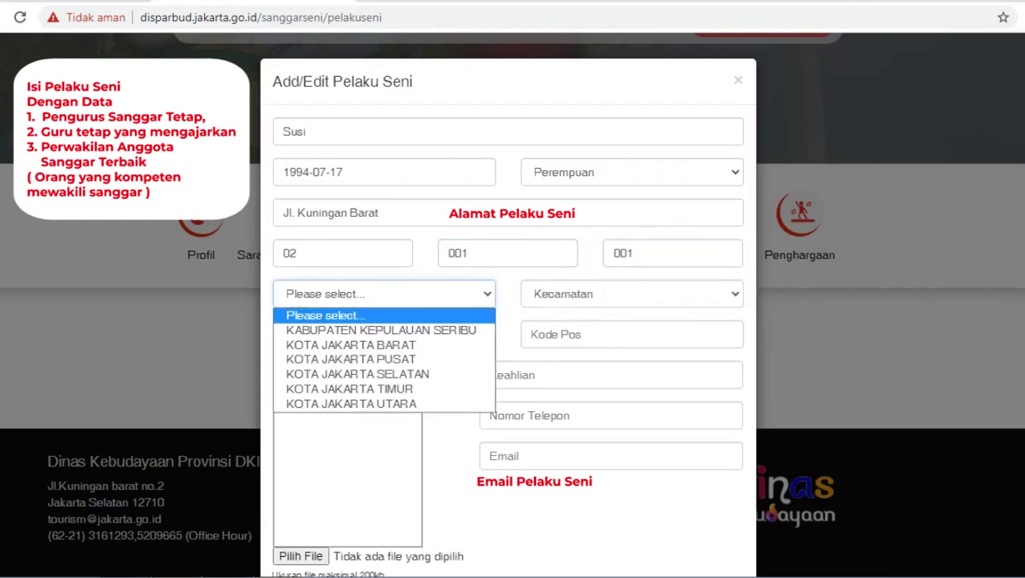
Set the location to KOTA JAKARTA SELATAN, kecamatan MAMPANG PRAPATAN, kelurahan KUNINGAN BARAT.
{"action": "left_click", "coordinate": [343, 372]}
{"action": "left_click", "coordinate": [383, 334]}
{"action": "left_click", "coordinate": [322, 356]}
{"action": "left_click", "coordinate": [631, 294]}
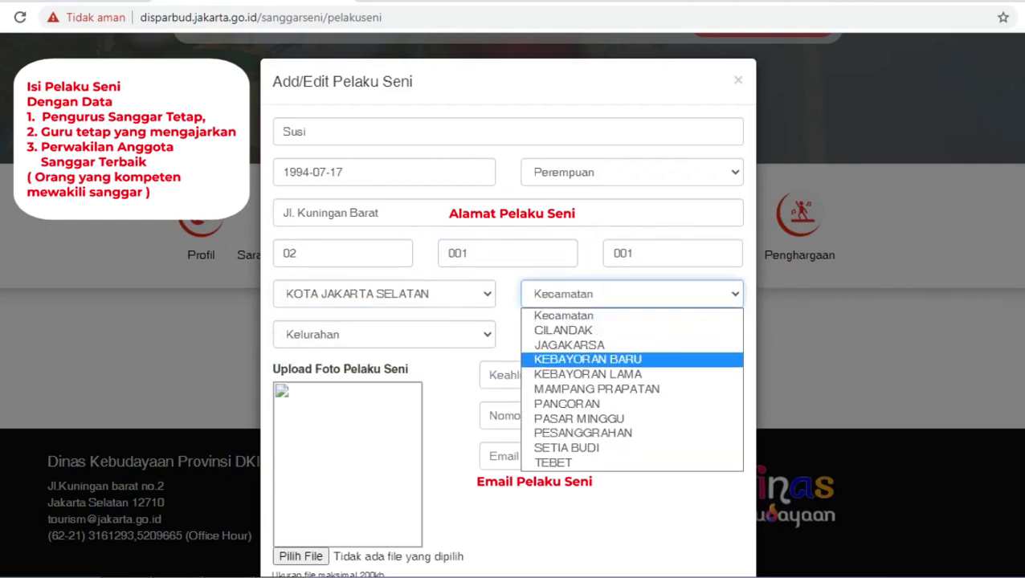
{"action": "left_click", "coordinate": [610, 389]}
{"action": "left_click", "coordinate": [384, 334]}
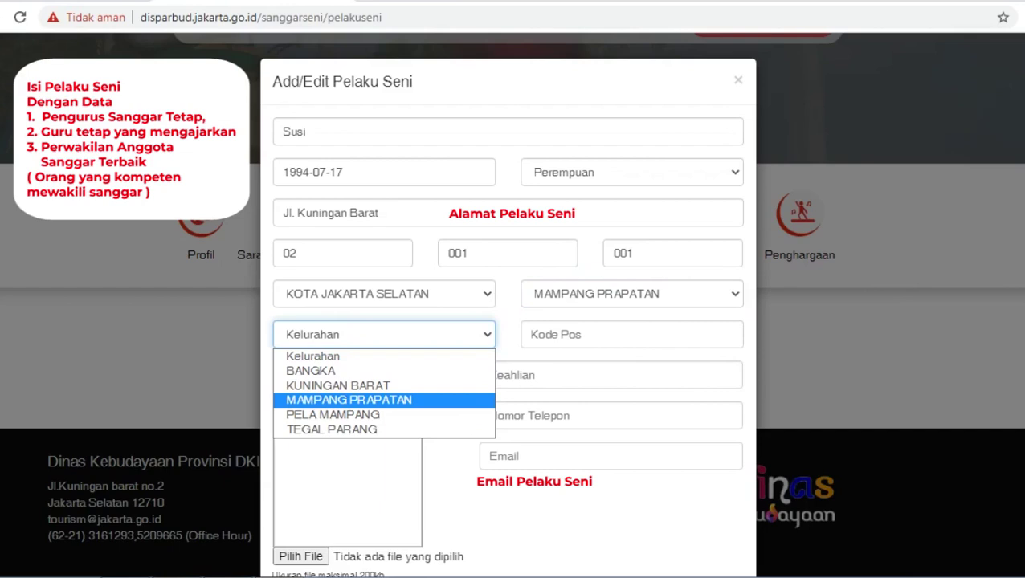
{"action": "left_click", "coordinate": [337, 385]}
Enter postal code 12710, skill Menari, and the performer's phone number and e-mail.
{"action": "left_click", "coordinate": [562, 334]}
{"action": "type", "text": "12"}
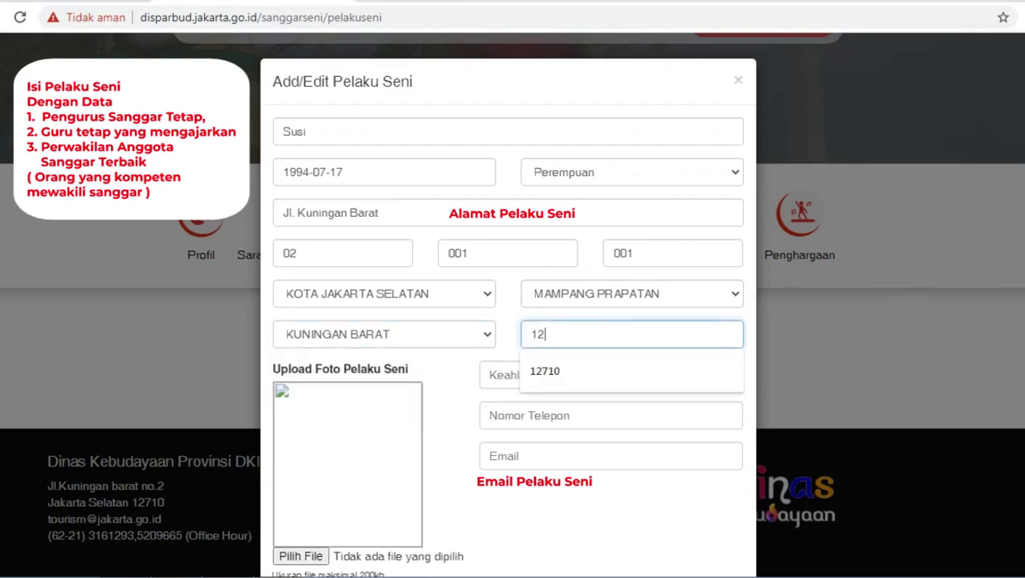
{"action": "type", "text": "710"}
{"action": "key", "text": "Tab"}
{"action": "type", "text": "Menari"}
{"action": "key", "text": "Tab"}
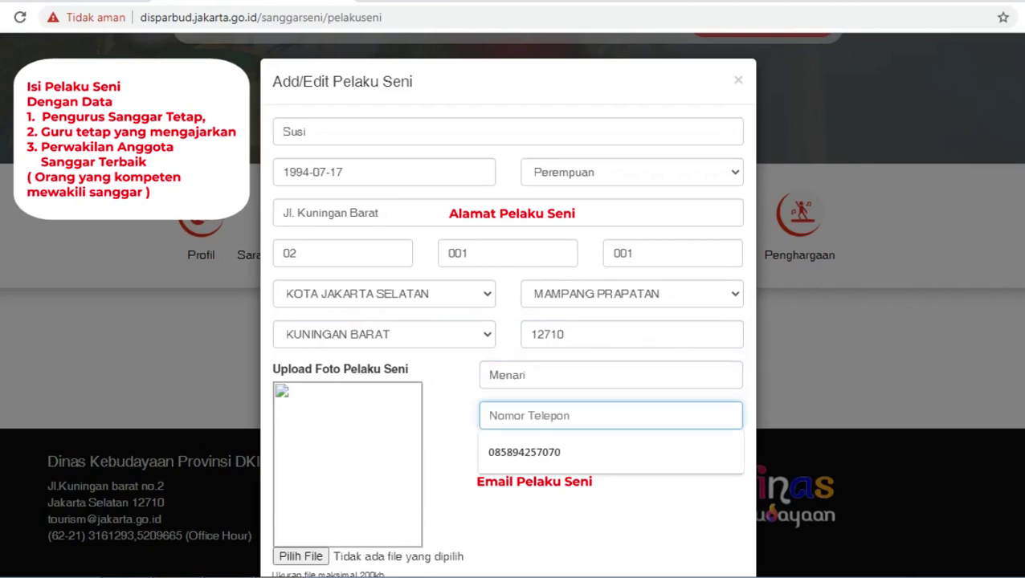
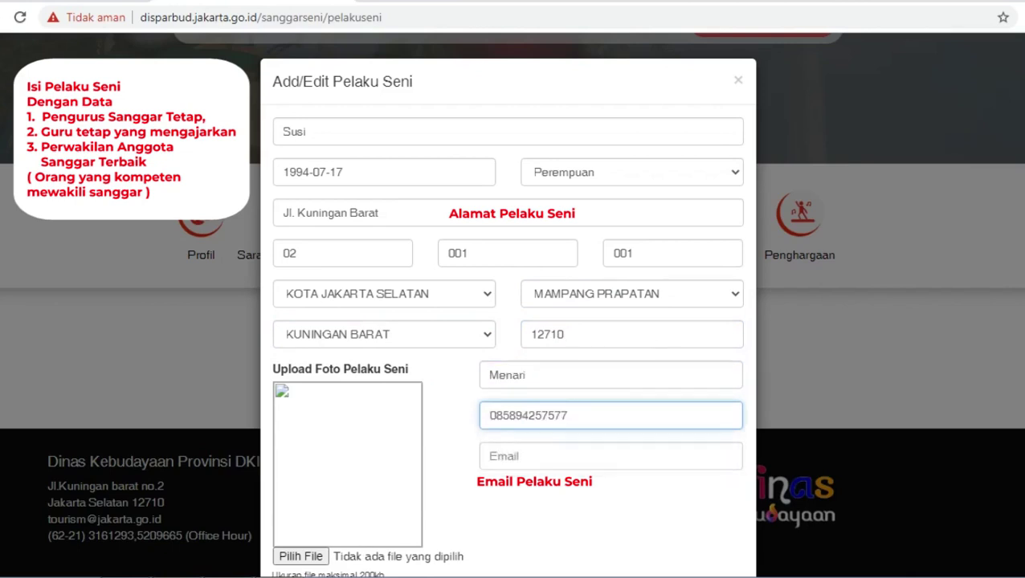
{"action": "key", "text": "Tab"}
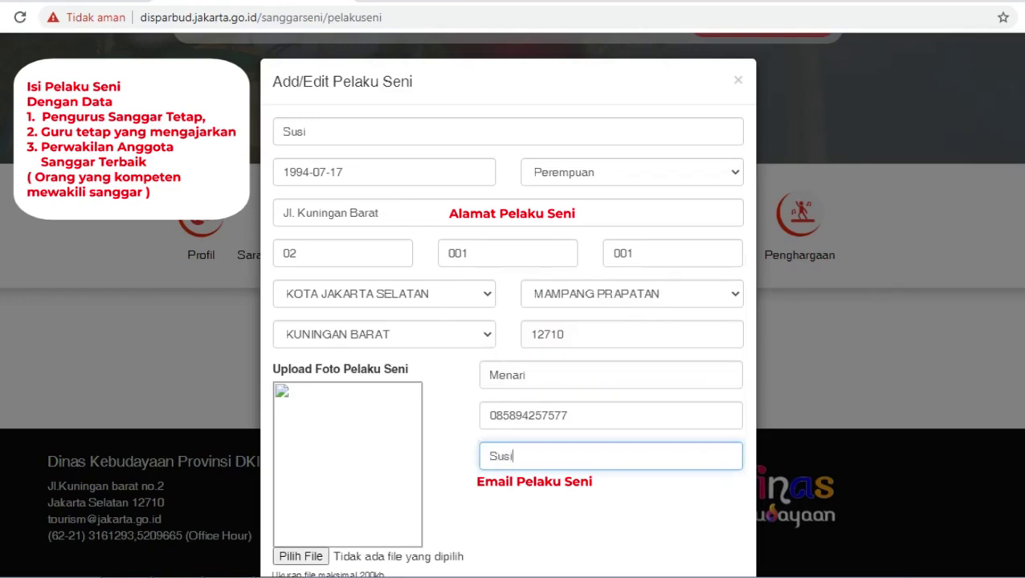
{"action": "scroll", "coordinate": [321, 480], "scroll_direction": "down", "scroll_amount": 1}
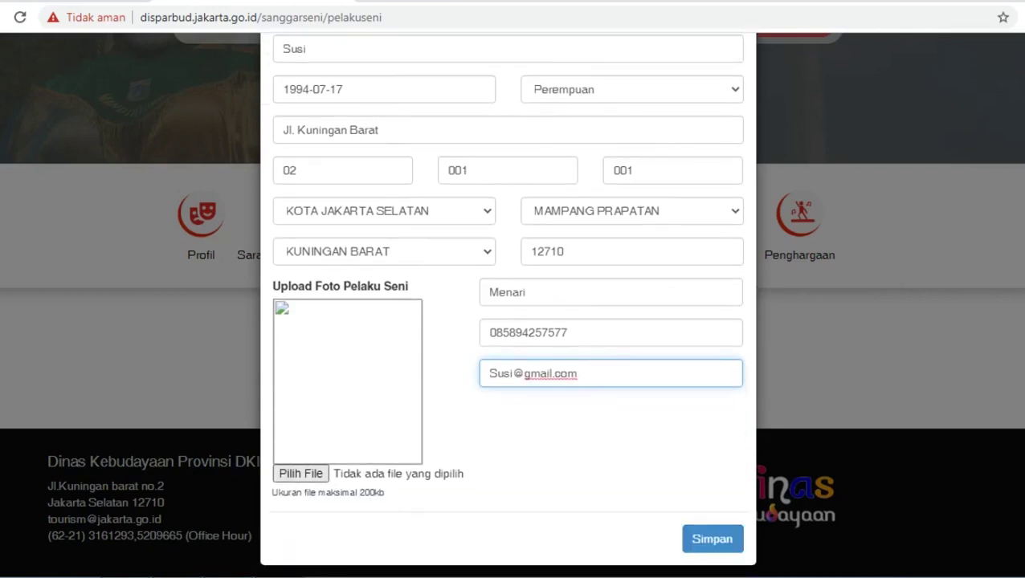
Upload rita.jpg as the performer's photo and save the Pelaku Seni entry.
{"action": "left_click", "coordinate": [301, 474]}
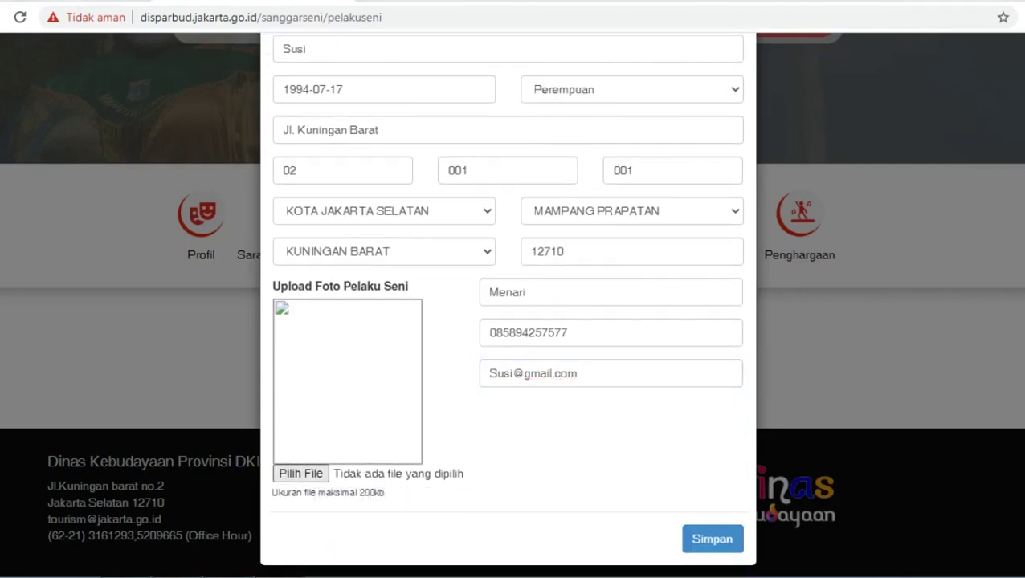
{"action": "left_click", "coordinate": [501, 108]}
{"action": "left_click", "coordinate": [933, 550]}
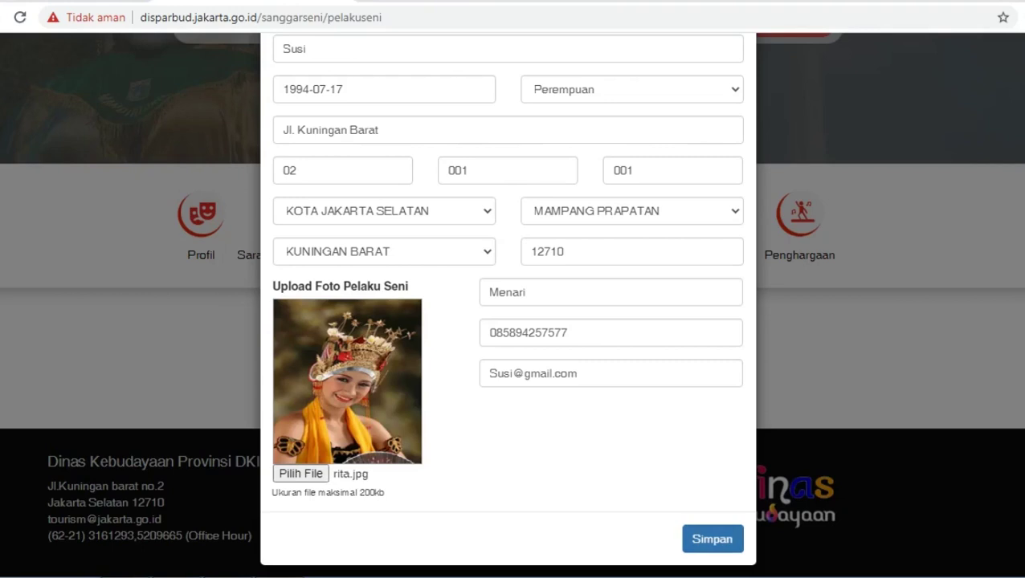
{"action": "left_click", "coordinate": [712, 539]}
{"action": "scroll", "coordinate": [512, 321], "scroll_direction": "down", "scroll_amount": 3}
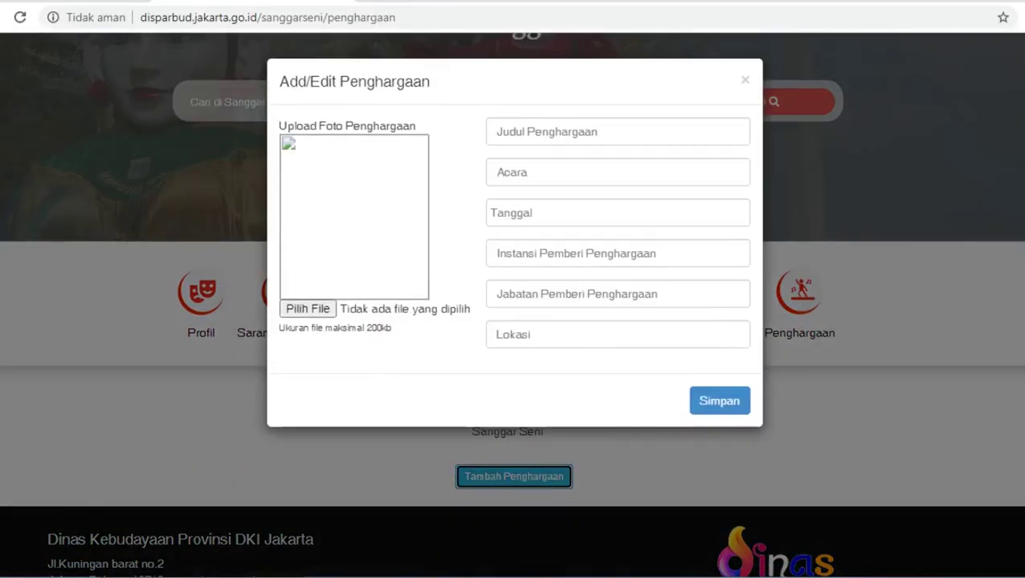
Enter award title 'Juara 1 Lomba Pantun' and event 'Festival Pekan Raya Jakarta'.
{"action": "left_click", "coordinate": [546, 131]}
{"action": "type", "text": "Juara"}
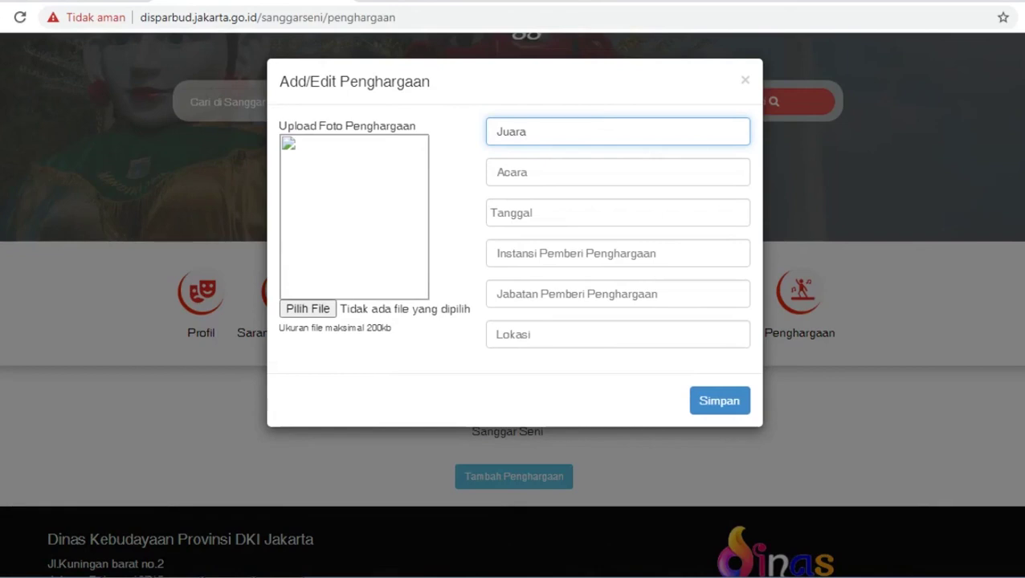
{"action": "type", "text": " 1 Lomba Pantun"}
{"action": "left_click", "coordinate": [562, 172]}
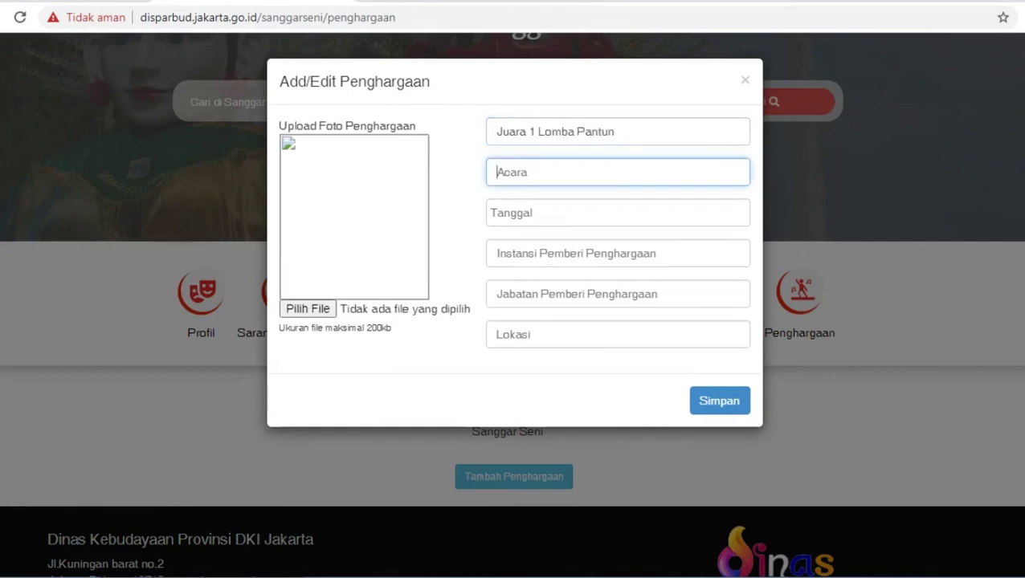
{"action": "type", "text": "Festival Pekan Raya J"}
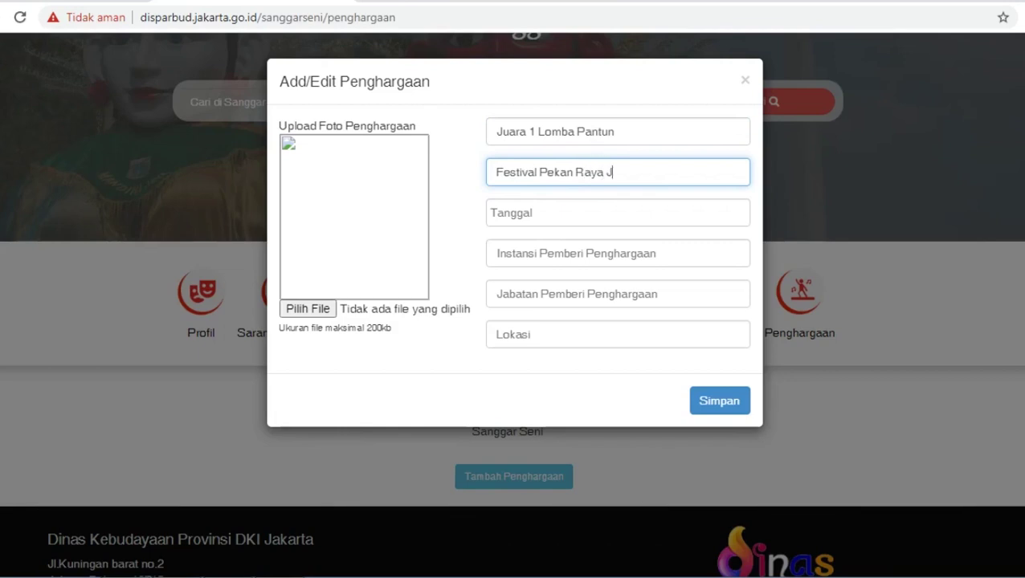
{"action": "type", "text": "akarta"}
{"action": "left_click", "coordinate": [562, 213]}
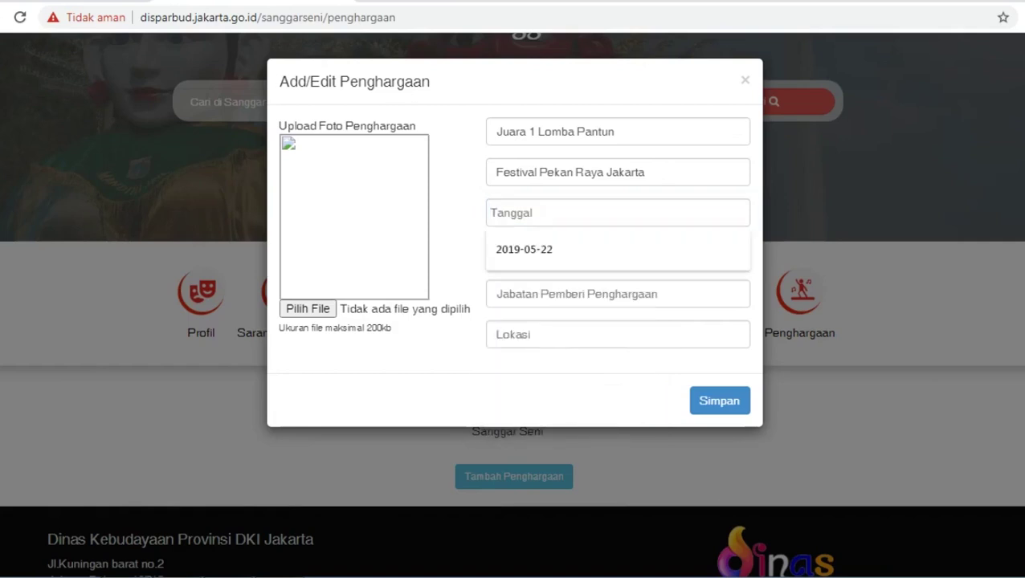
Set the award date to 23 May 2019 in the date picker.
{"action": "left_click", "coordinate": [568, 245]}
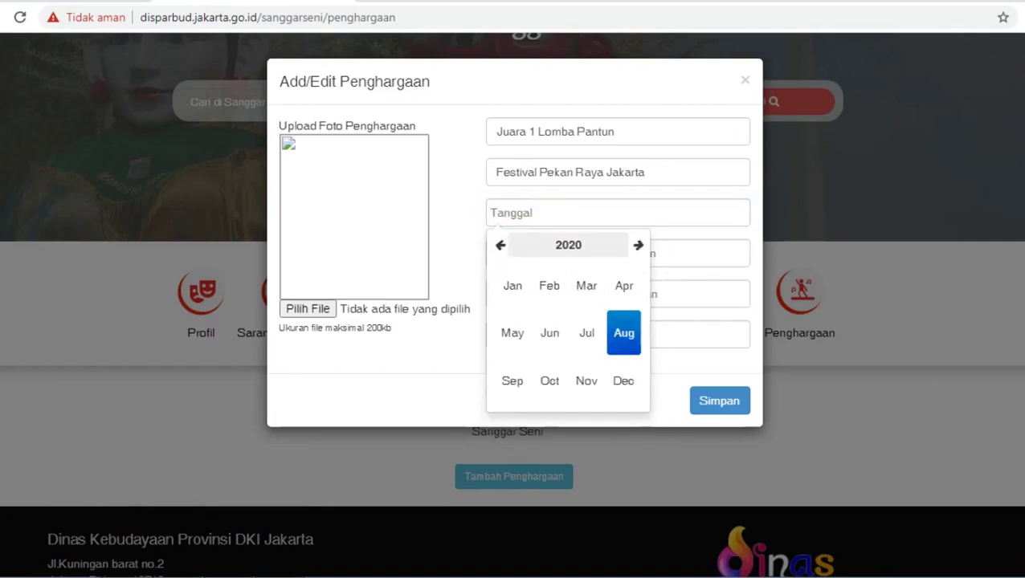
{"action": "left_click", "coordinate": [568, 244]}
{"action": "left_click", "coordinate": [512, 285]}
{"action": "left_click", "coordinate": [512, 332]}
{"action": "left_click", "coordinate": [597, 368]}
Fill in giver Pemprov DKI Jakarta, position Gubernur DKI Jakarta and location PRJ Kemayoran.
{"action": "left_click", "coordinate": [690, 253]}
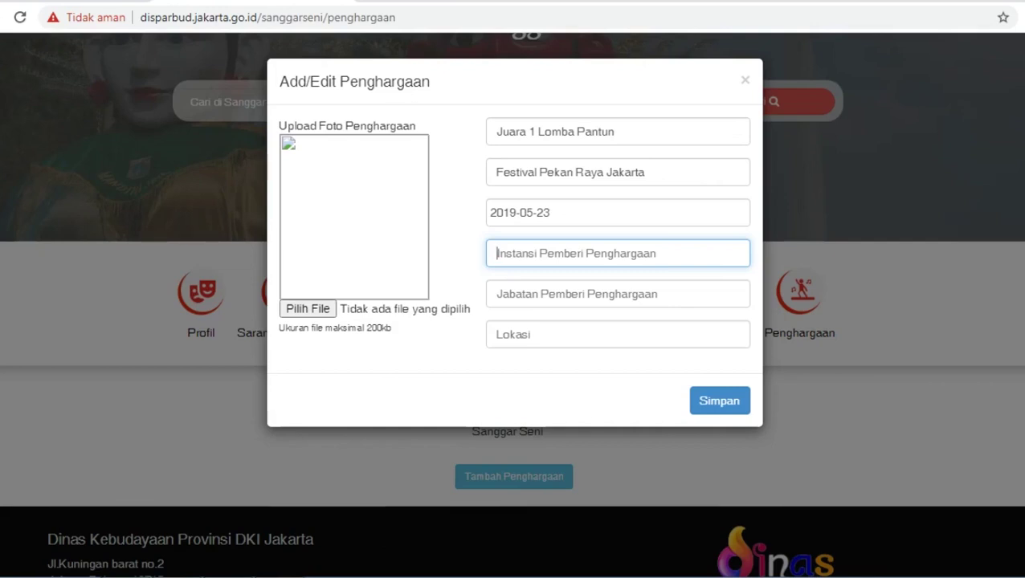
{"action": "type", "text": "Pempro"}
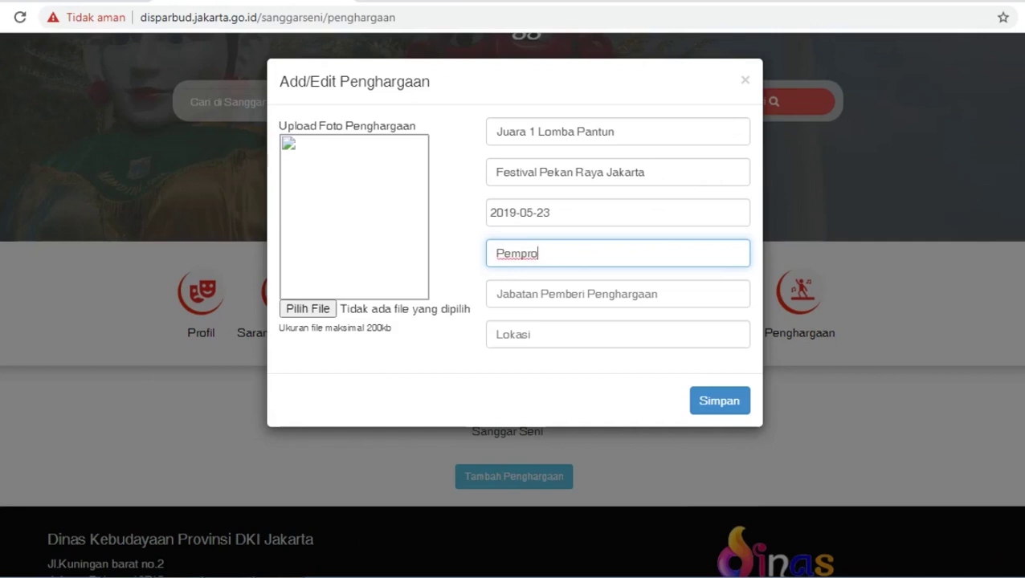
{"action": "type", "text": "v DKI Jakarta"}
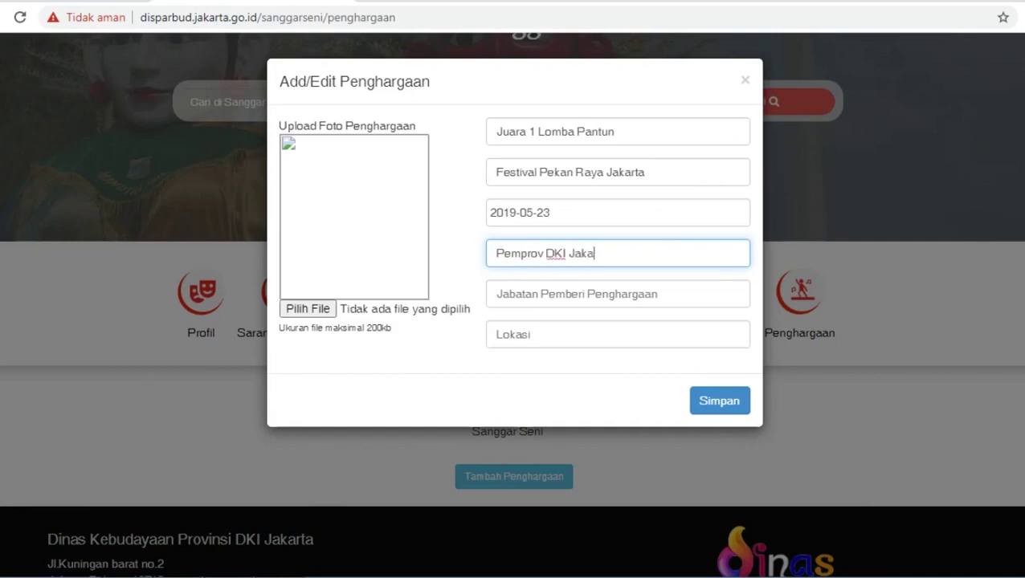
{"action": "left_click", "coordinate": [562, 294]}
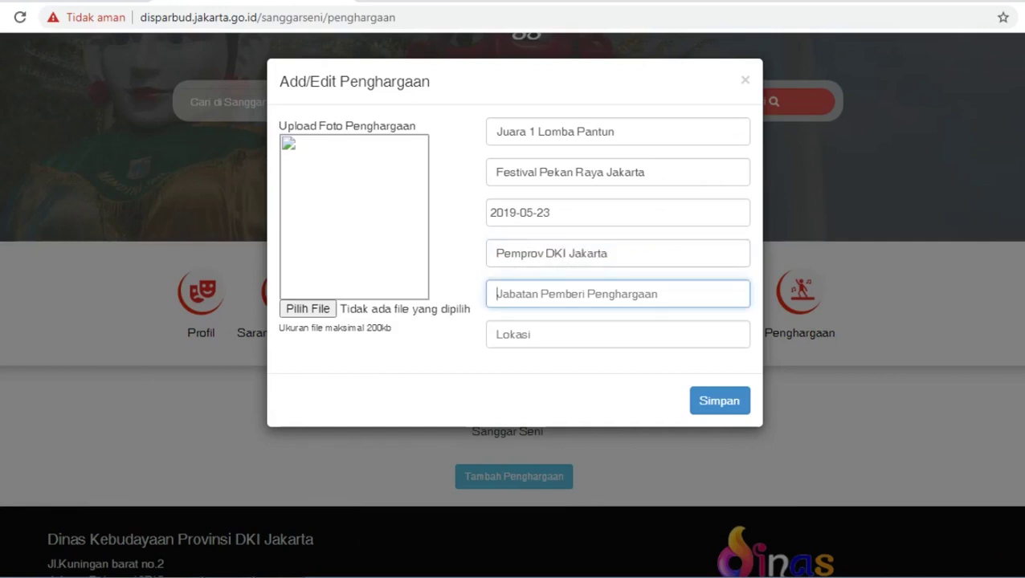
{"action": "type", "text": "Gubernur DKI Jakarta"}
{"action": "key", "text": "Tab"}
{"action": "type", "text": "PRJ Kema"}
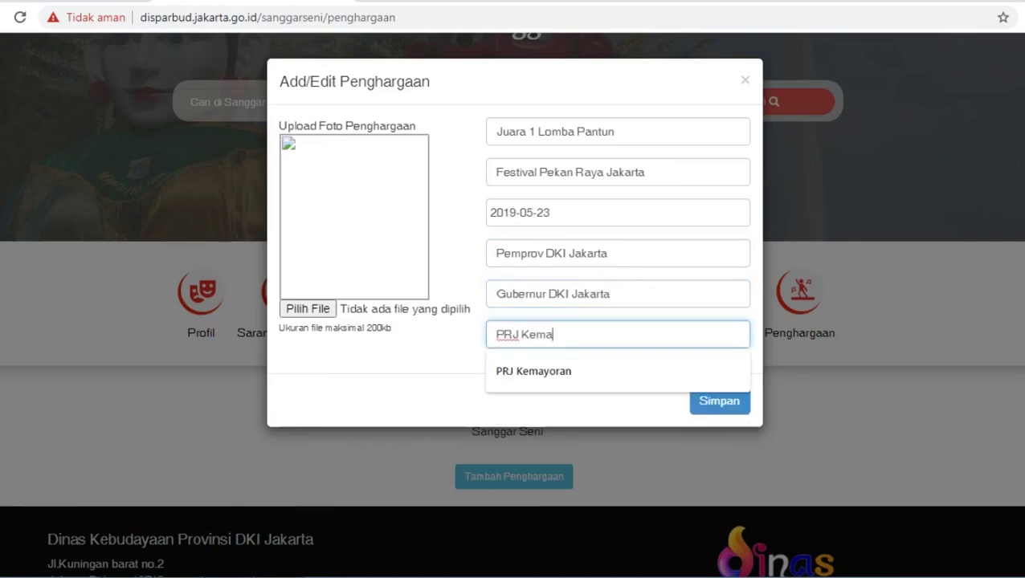
{"action": "type", "text": "yoran"}
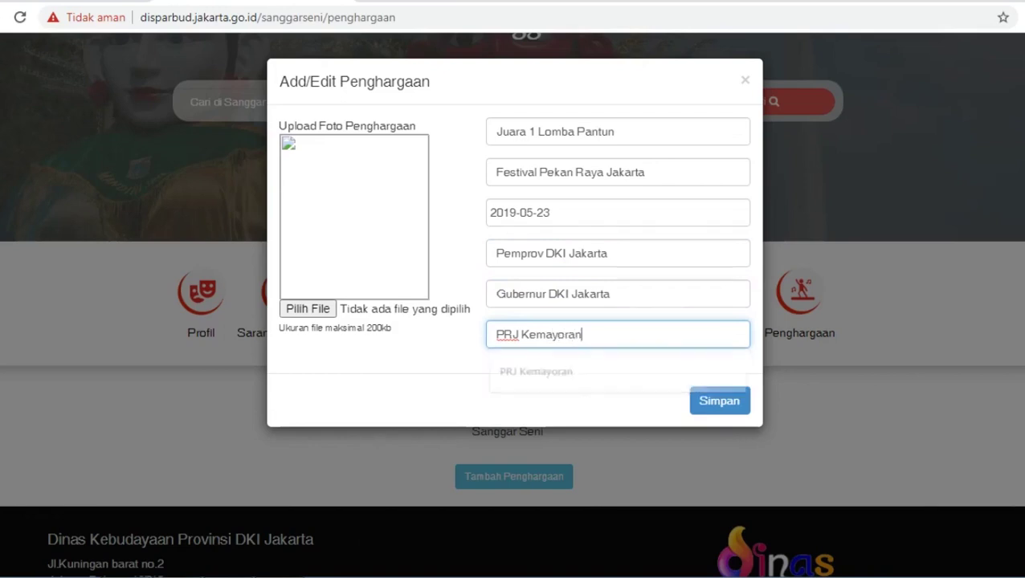
{"action": "left_click", "coordinate": [307, 309]}
Attach the piagam penghargaan certificate image and save the Juara 1 Lomba Pantun award.
{"action": "left_click", "coordinate": [415, 112]}
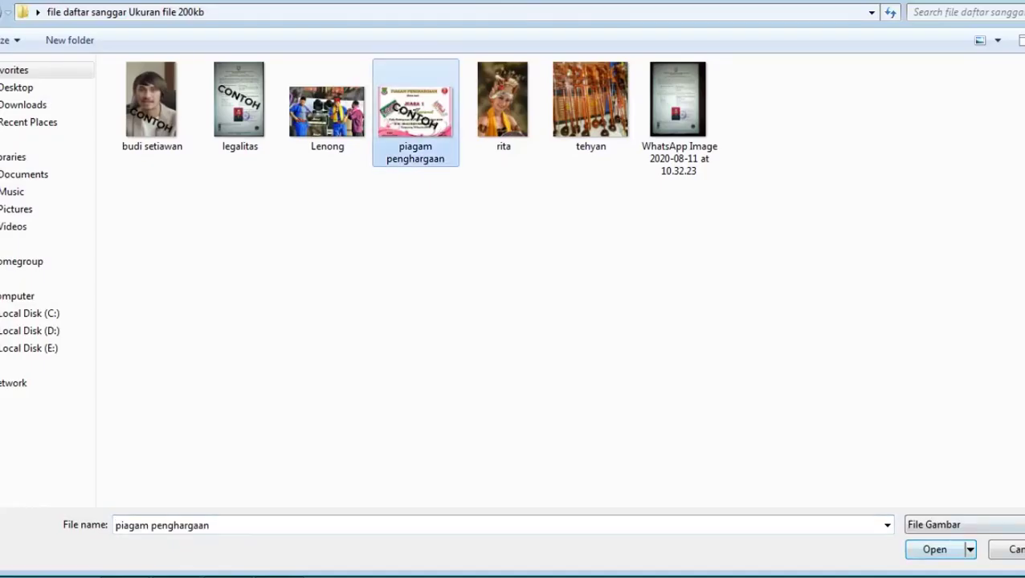
{"action": "left_click", "coordinate": [934, 549]}
{"action": "left_click", "coordinate": [720, 399]}
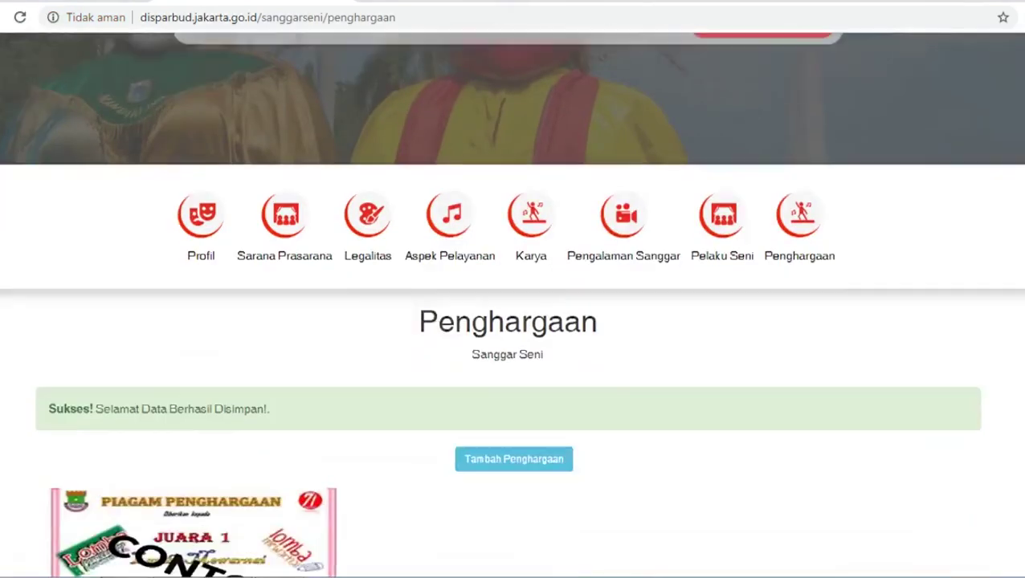
{"action": "scroll", "coordinate": [512, 322], "scroll_direction": "down", "scroll_amount": 2}
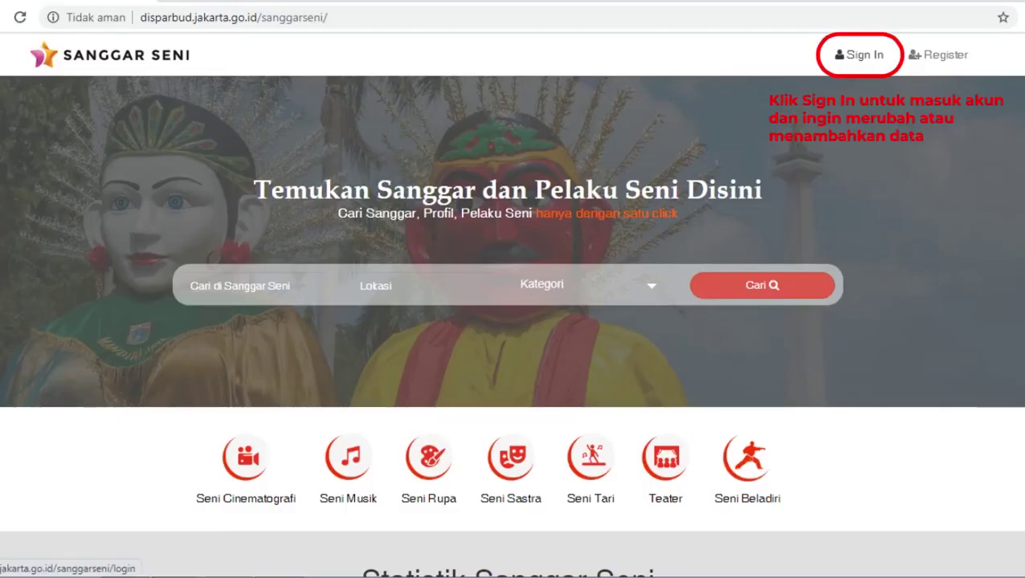
Sign in again with the account e-mail and password to reach the Profil page.
{"action": "left_click", "coordinate": [859, 55]}
{"action": "left_click", "coordinate": [513, 301]}
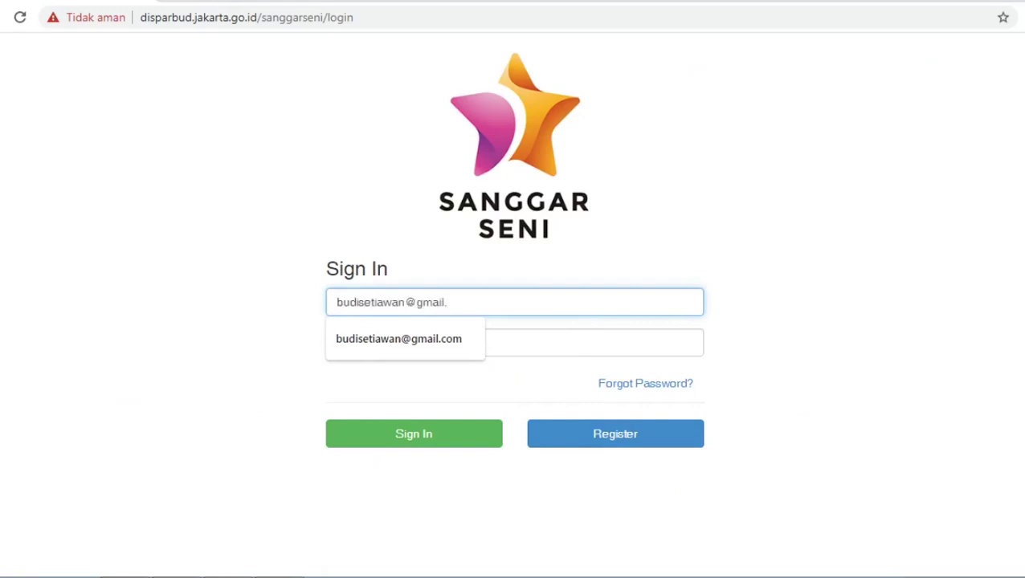
{"action": "key", "text": "Tab"}
{"action": "type", "text": "••••••••"}
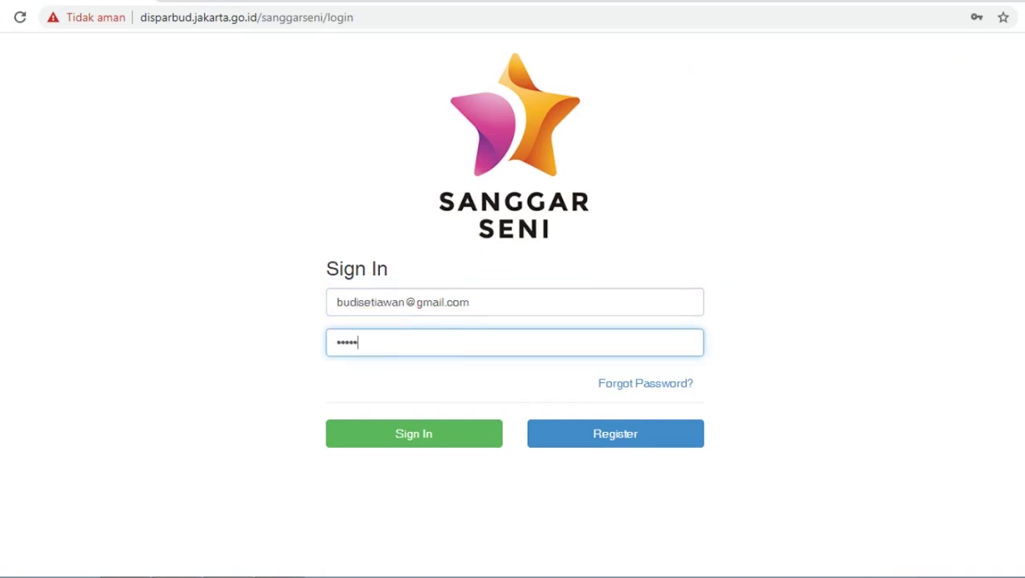
{"action": "key", "text": "Return"}
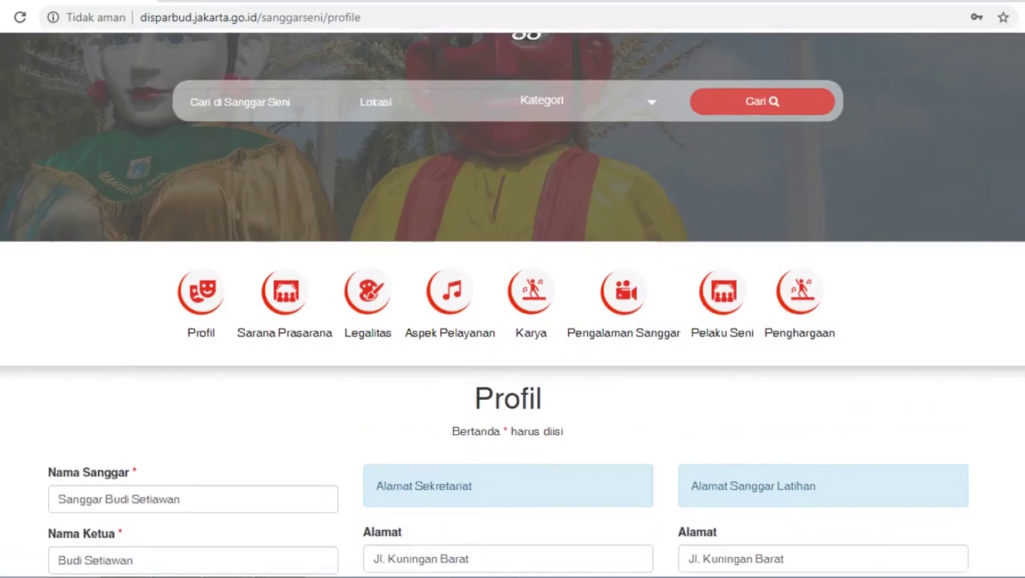